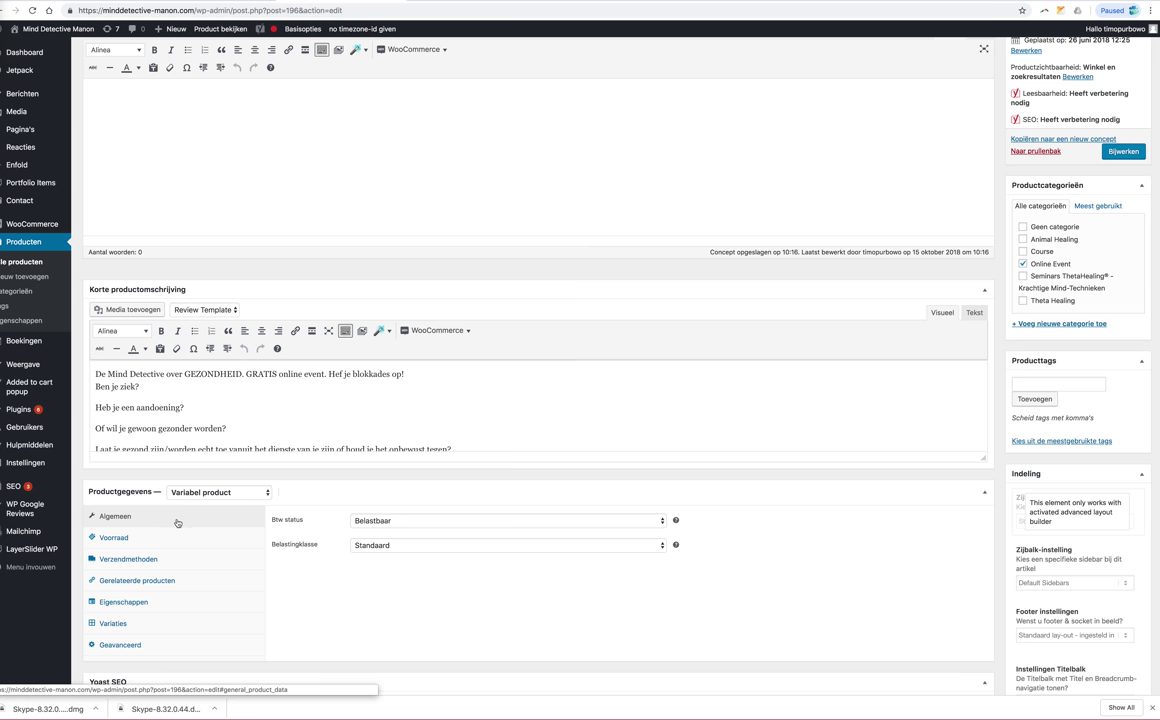
Check the Event choices currently offered on the live health event product page, returning to the product editor.
{"action": "left_click", "coordinate": [130, 2]}
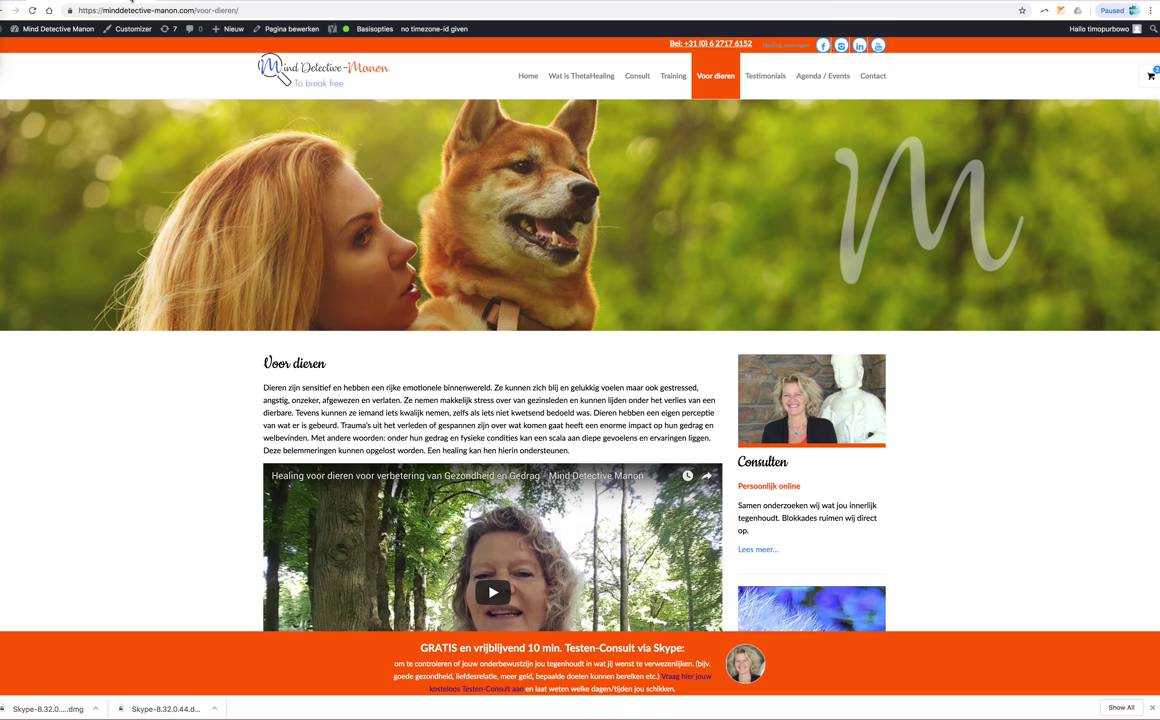
{"action": "left_click", "coordinate": [425, 1]}
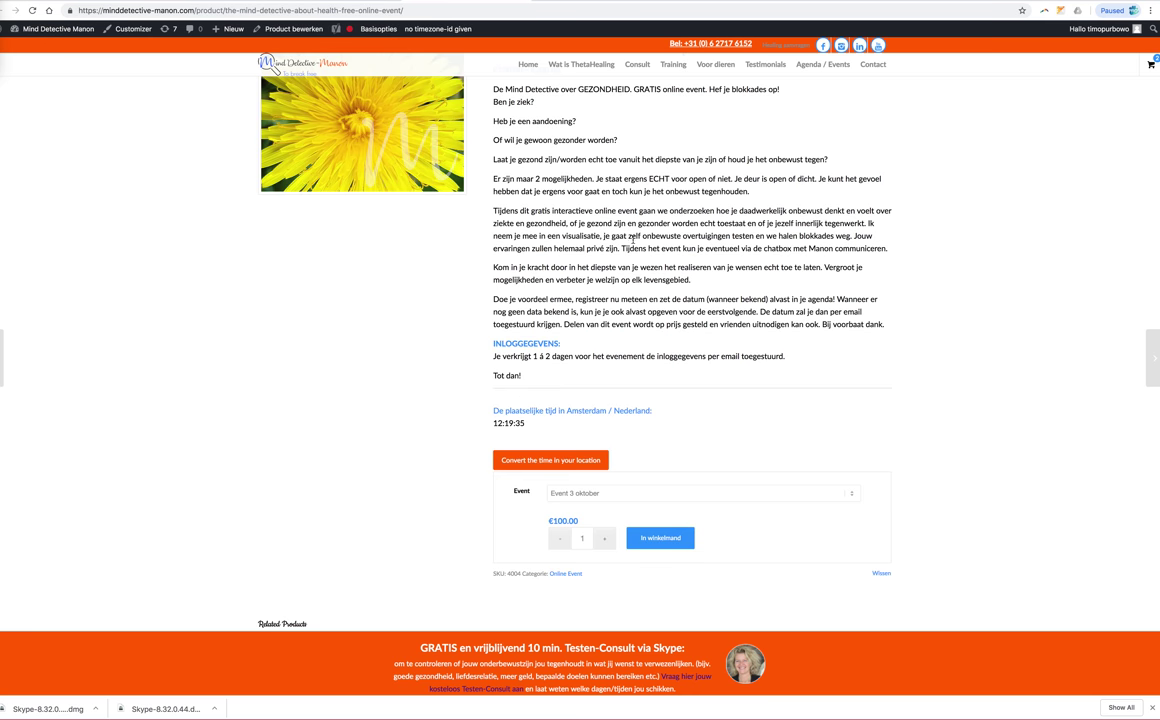
{"action": "left_click", "coordinate": [664, 493]}
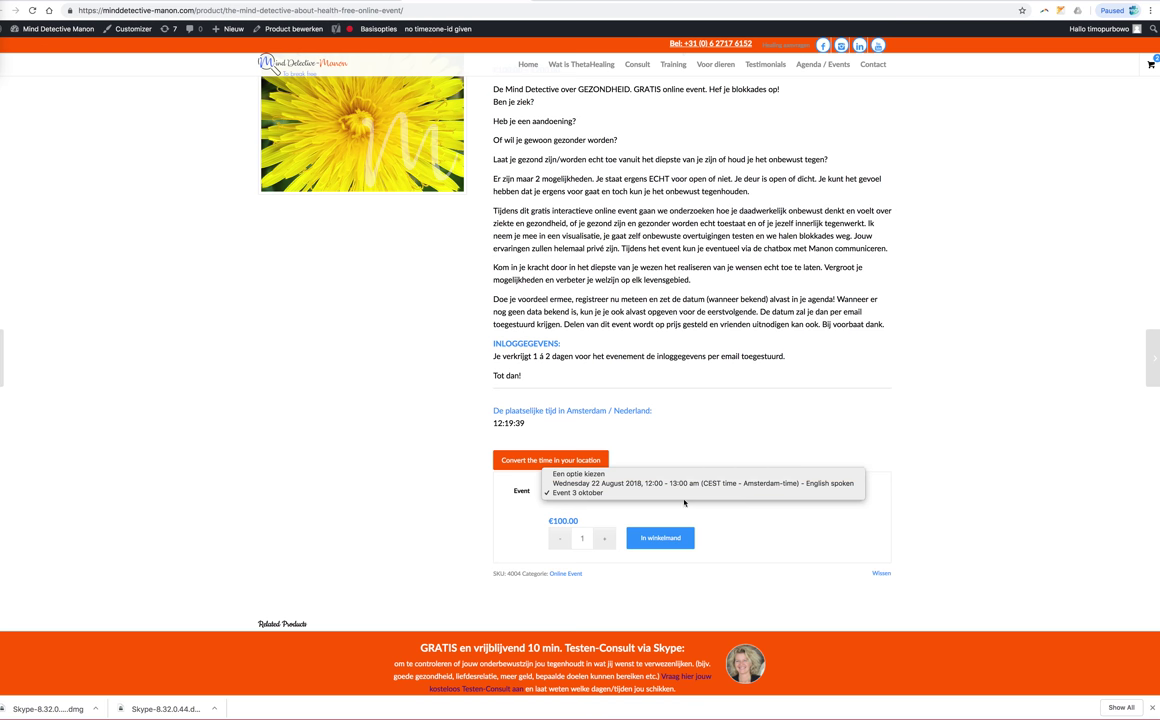
{"action": "left_click", "coordinate": [870, 461]}
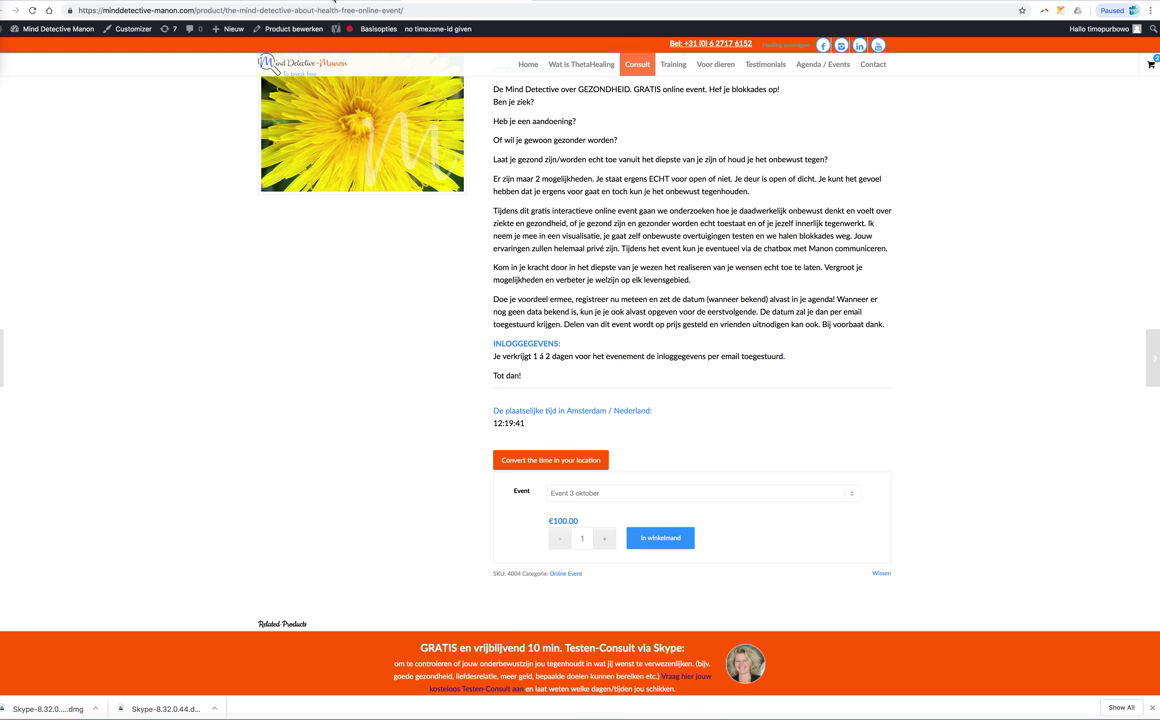
{"action": "left_click", "coordinate": [340, 2]}
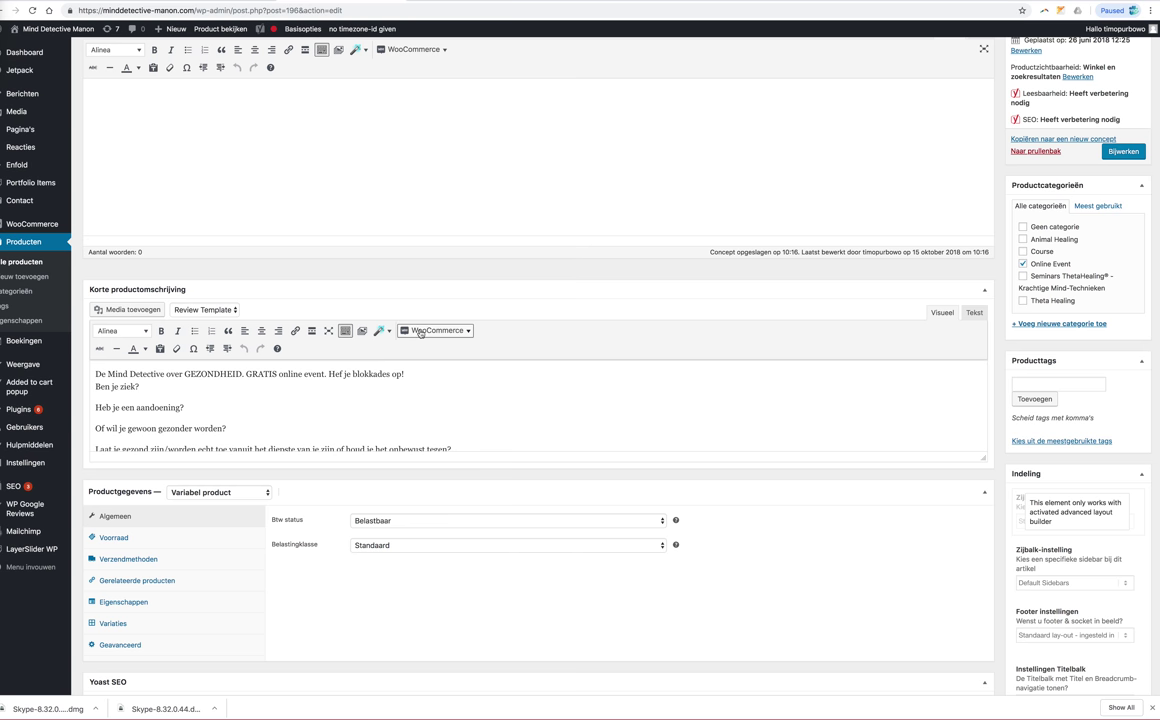
Add "Event 4 oktober" as a further pipe-separated value of the product's Event attribute and save the attributes.
{"action": "scroll", "coordinate": [419, 336], "scroll_direction": "down", "scroll_amount": 3}
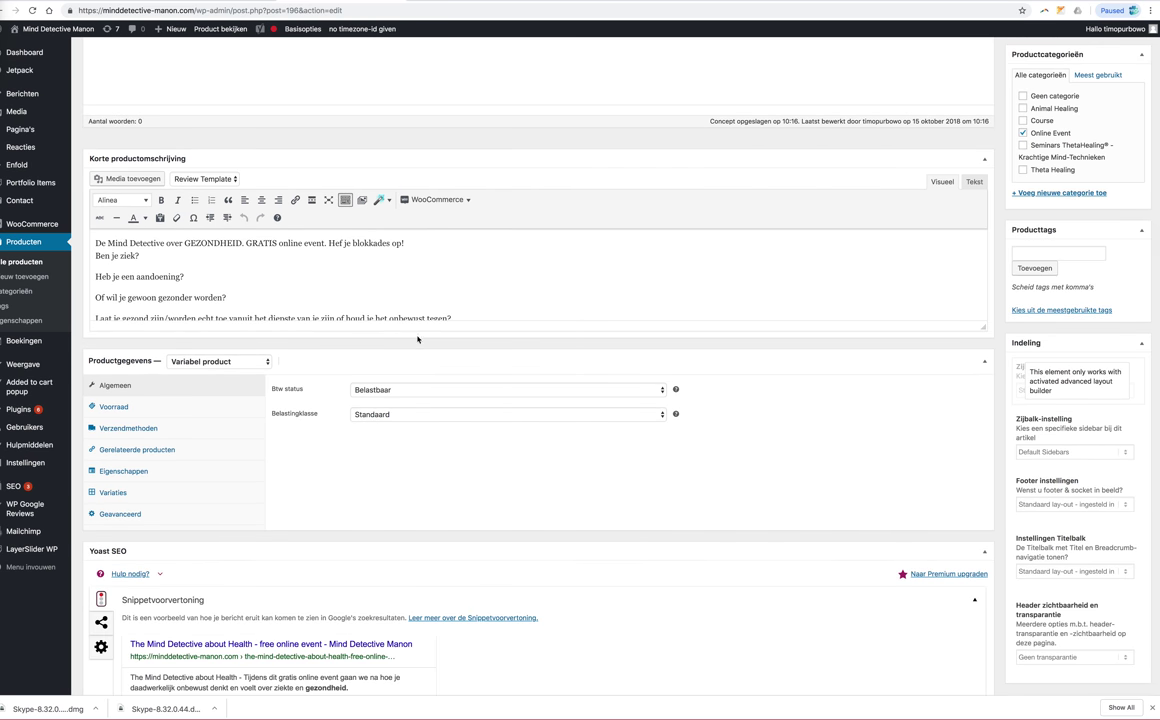
{"action": "left_click", "coordinate": [124, 471]}
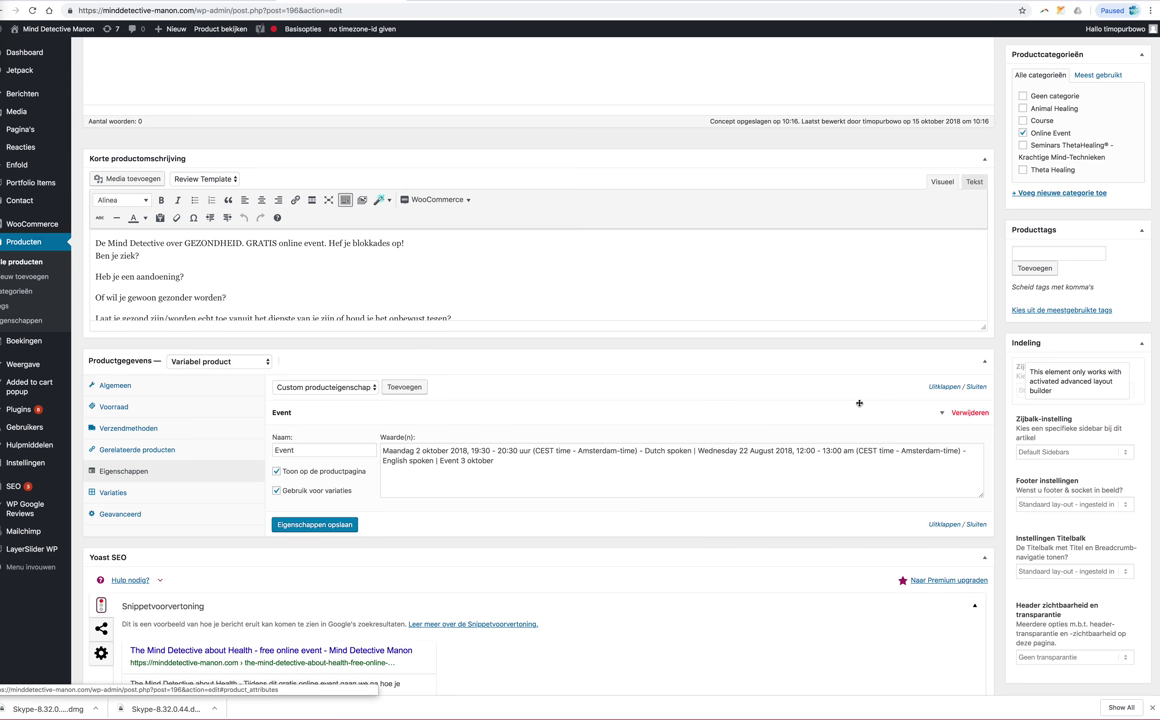
{"action": "left_click", "coordinate": [980, 388]}
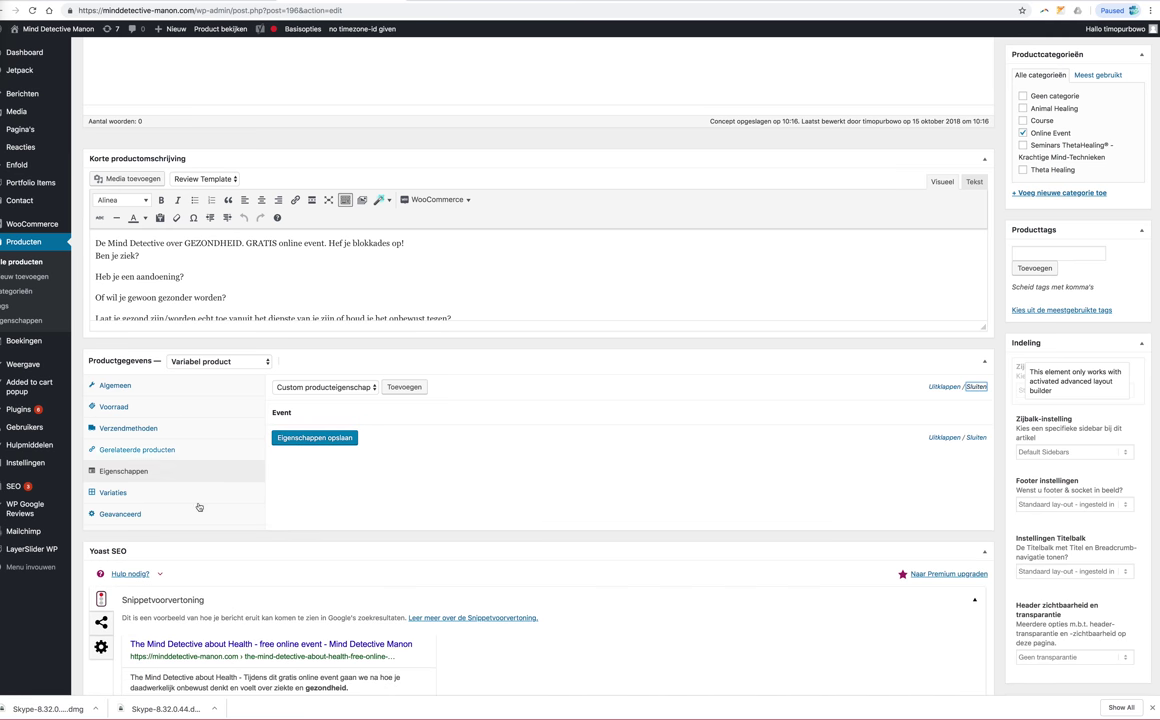
{"action": "left_click", "coordinate": [941, 388]}
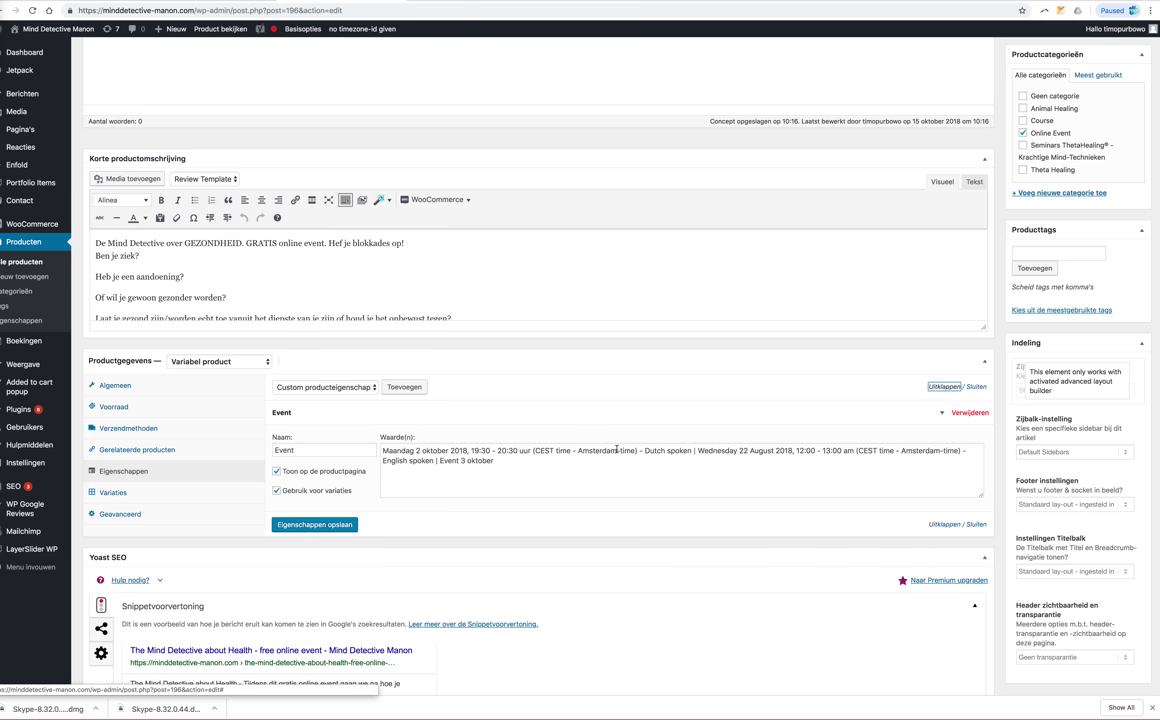
{"action": "left_click", "coordinate": [532, 461]}
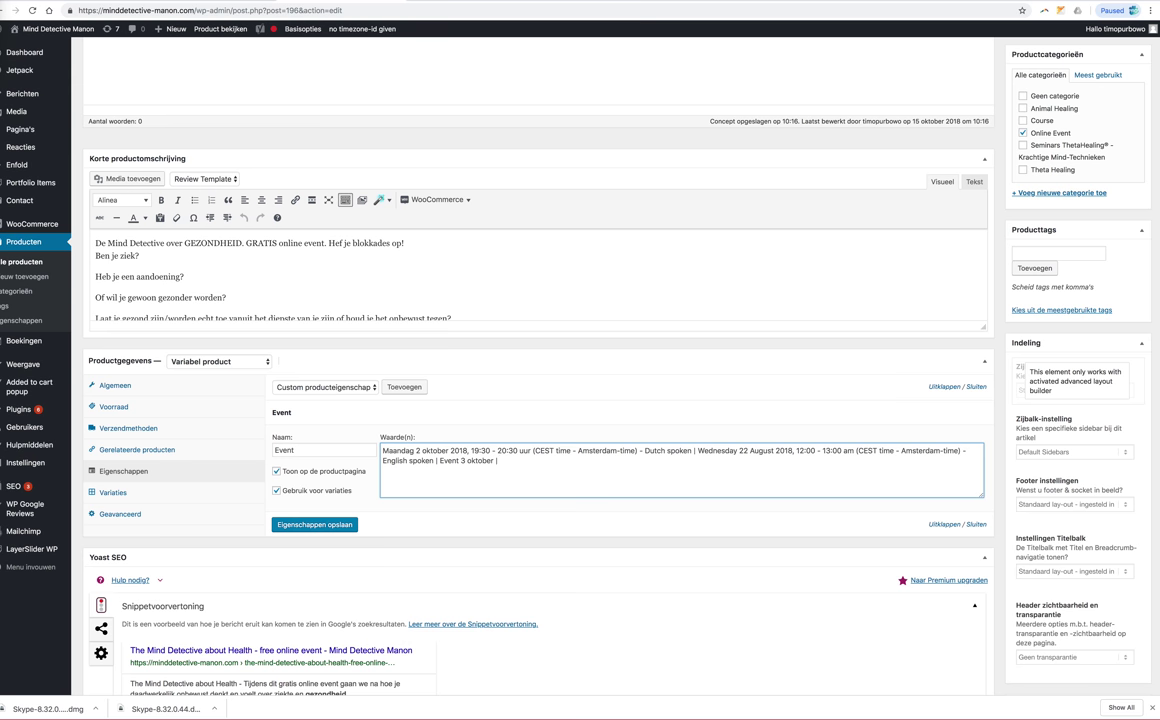
{"action": "type", "text": "Event 3 oktober"}
{"action": "left_click", "coordinate": [338, 526]}
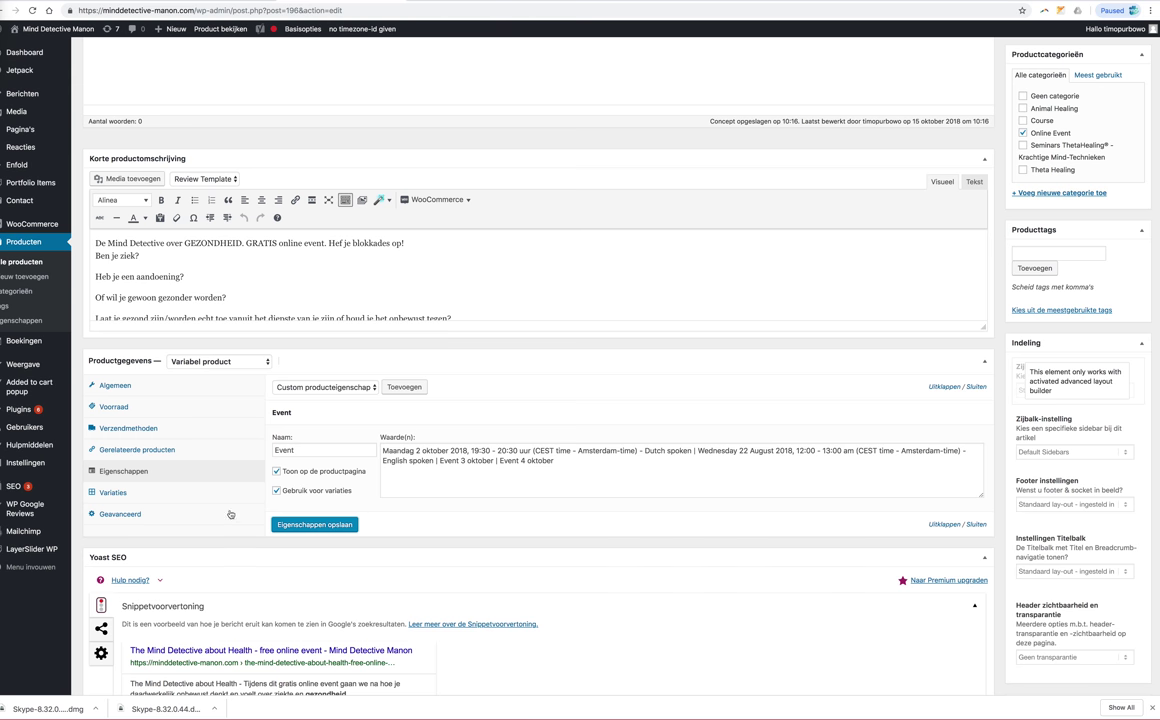
Add a new product variation and assign "Event 4 oktober" to it.
{"action": "left_click", "coordinate": [113, 492]}
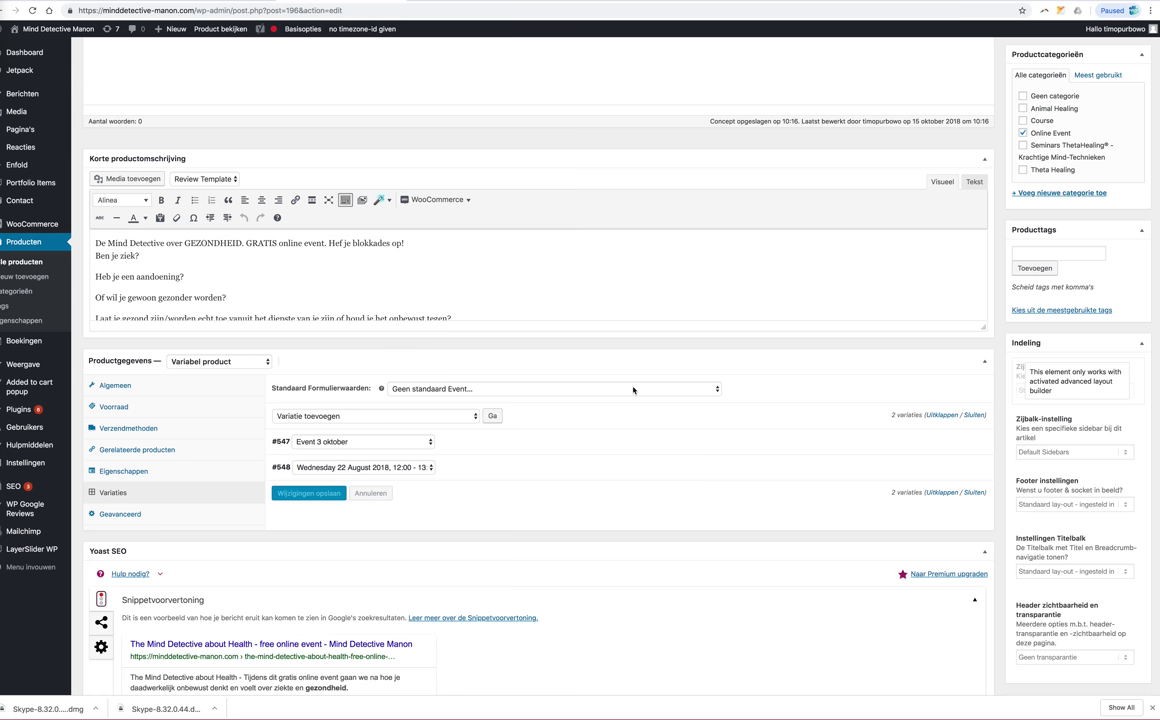
{"action": "left_click", "coordinate": [477, 418]}
{"action": "left_click", "coordinate": [477, 416]}
{"action": "left_click", "coordinate": [493, 417]}
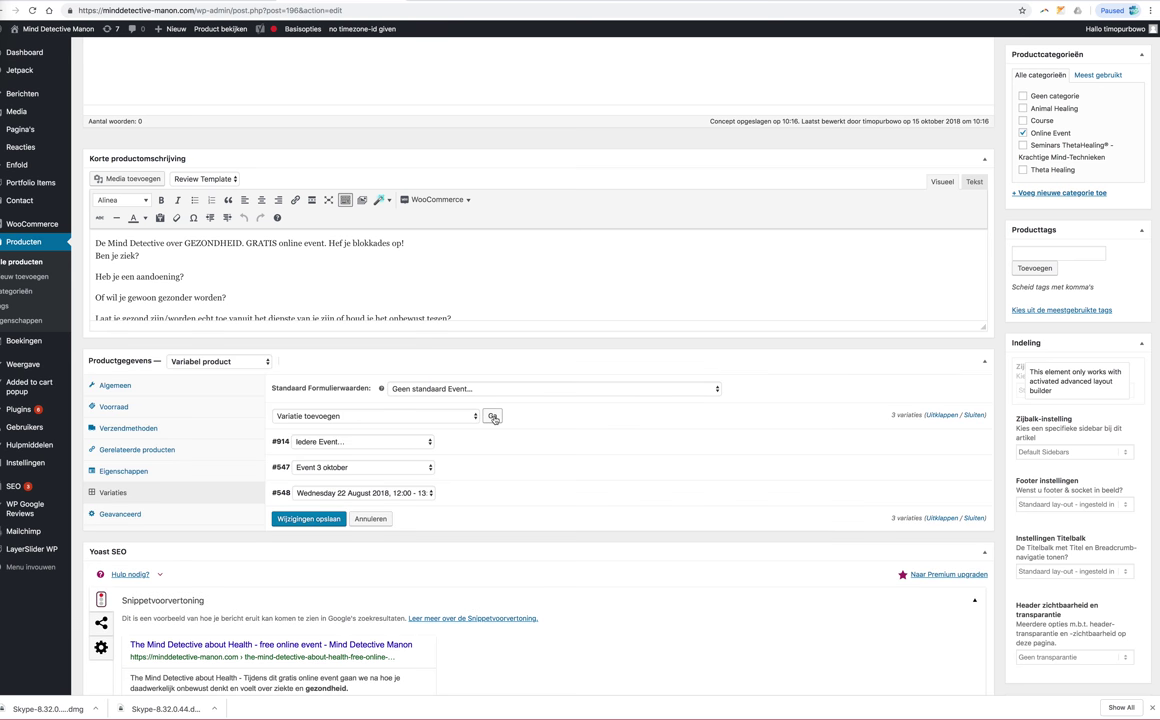
{"action": "left_click", "coordinate": [492, 417]}
{"action": "left_click", "coordinate": [345, 443]}
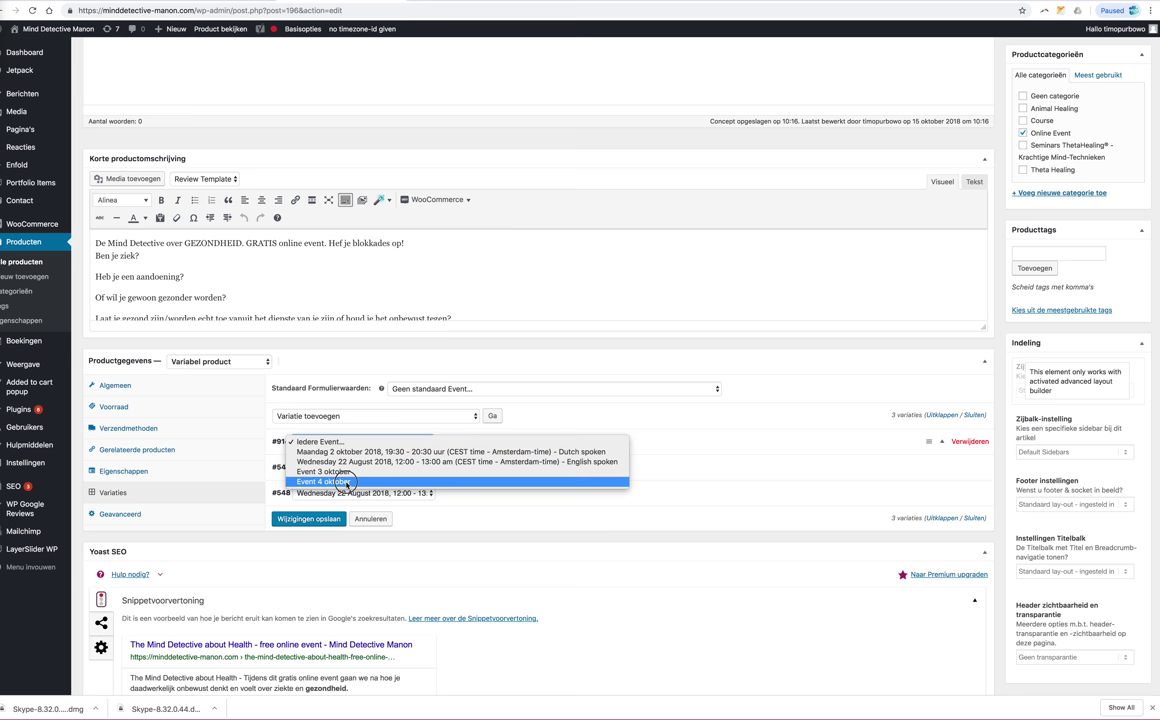
{"action": "left_click", "coordinate": [348, 482]}
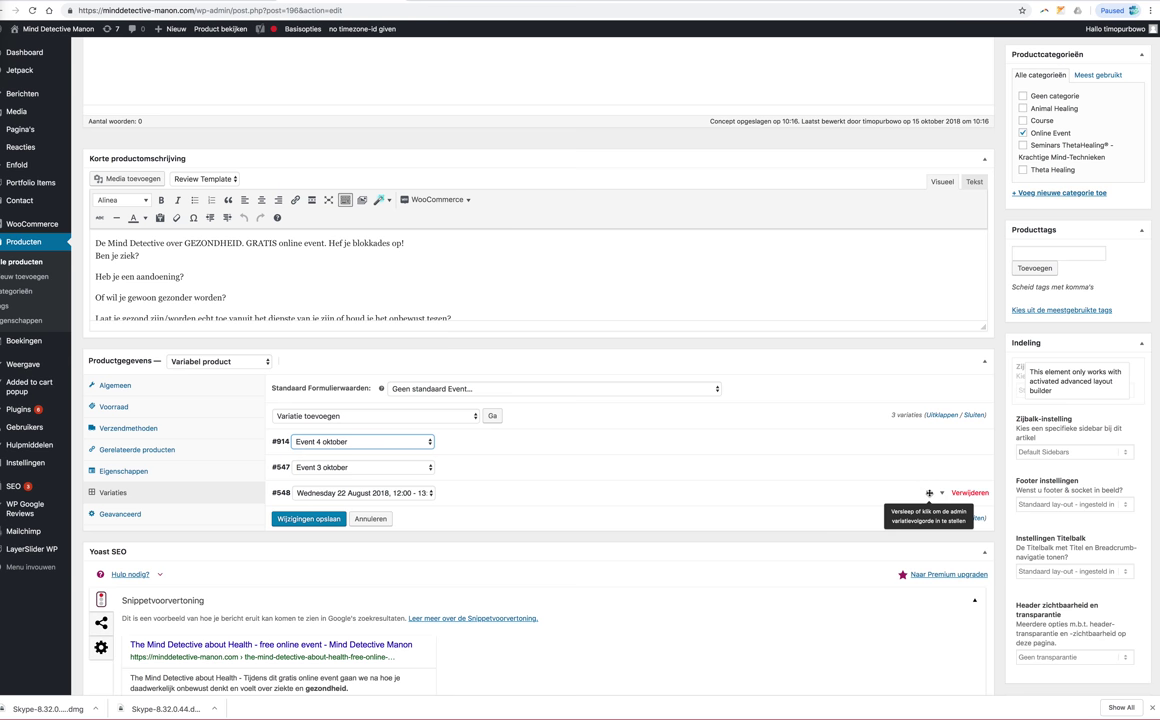
Reorder the variations chronologically: Wednesday 22 August 2018 first, Event 3 oktober second, Event 4 oktober last.
{"action": "left_click_drag", "start_coordinate": [929, 493], "coordinate": [929, 441]}
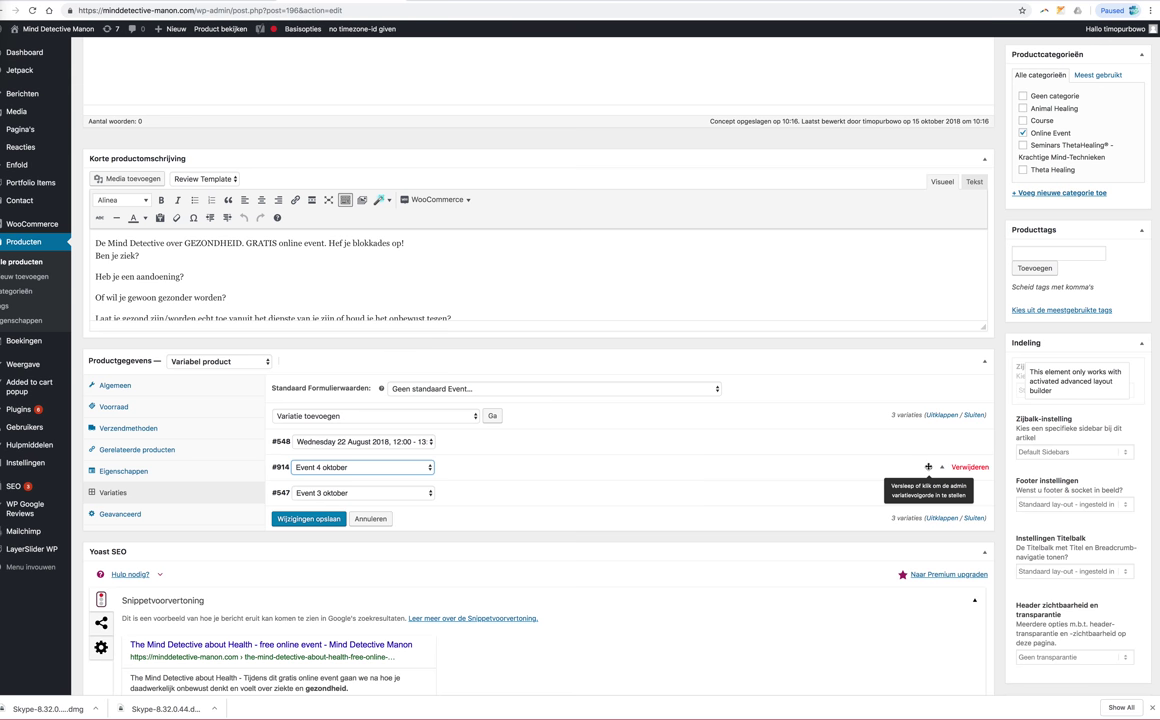
{"action": "left_click", "coordinate": [928, 467]}
{"action": "left_click_drag", "start_coordinate": [928, 467], "coordinate": [928, 497]}
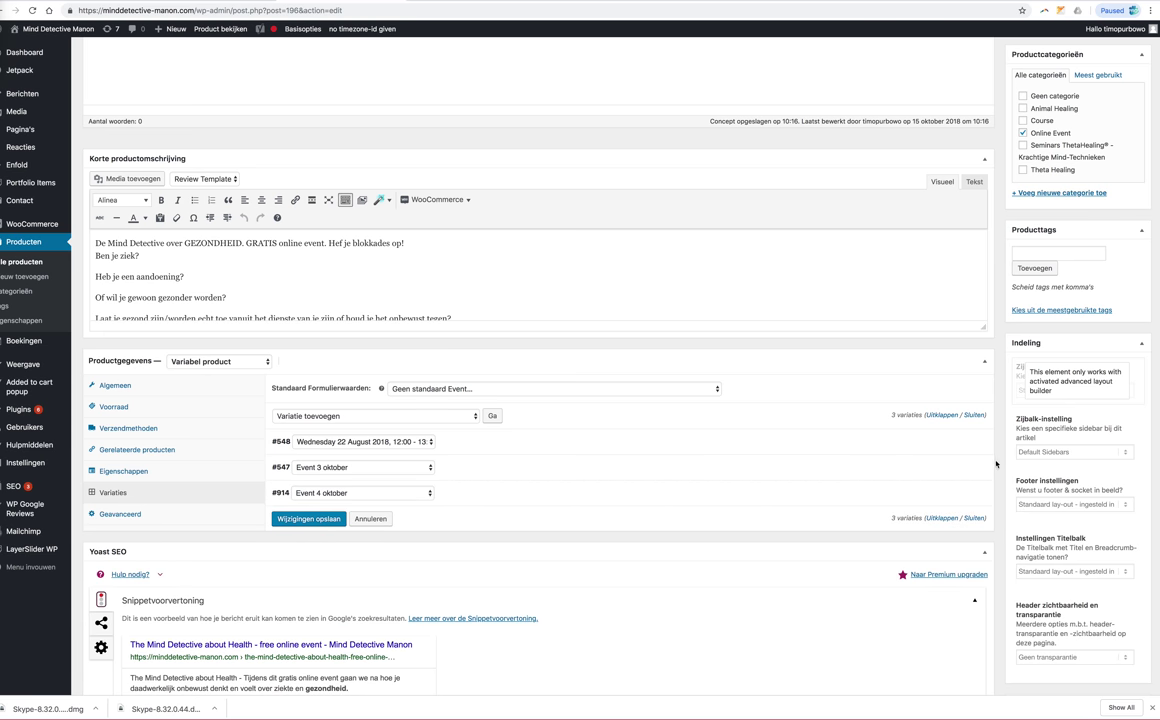
Expand the variations, set the regular price of the Event 4 oktober variation to €300 and save the variation changes.
{"action": "scroll", "coordinate": [944, 419], "scroll_direction": "down", "scroll_amount": 1}
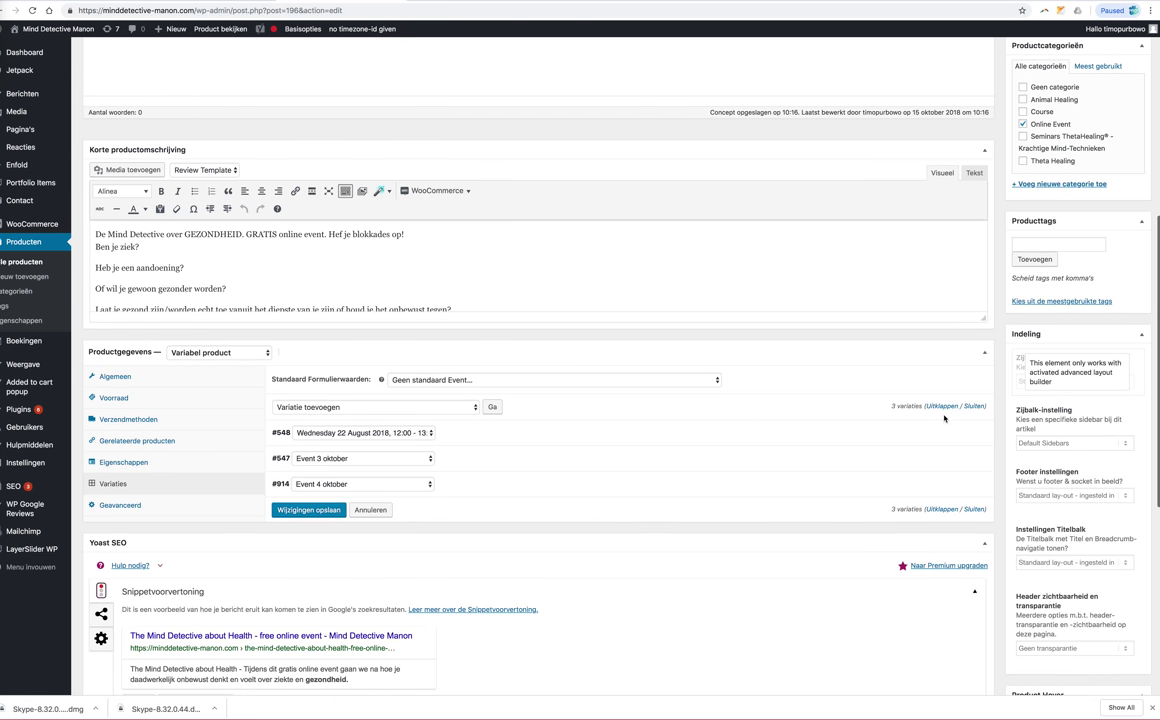
{"action": "left_click", "coordinate": [942, 406]}
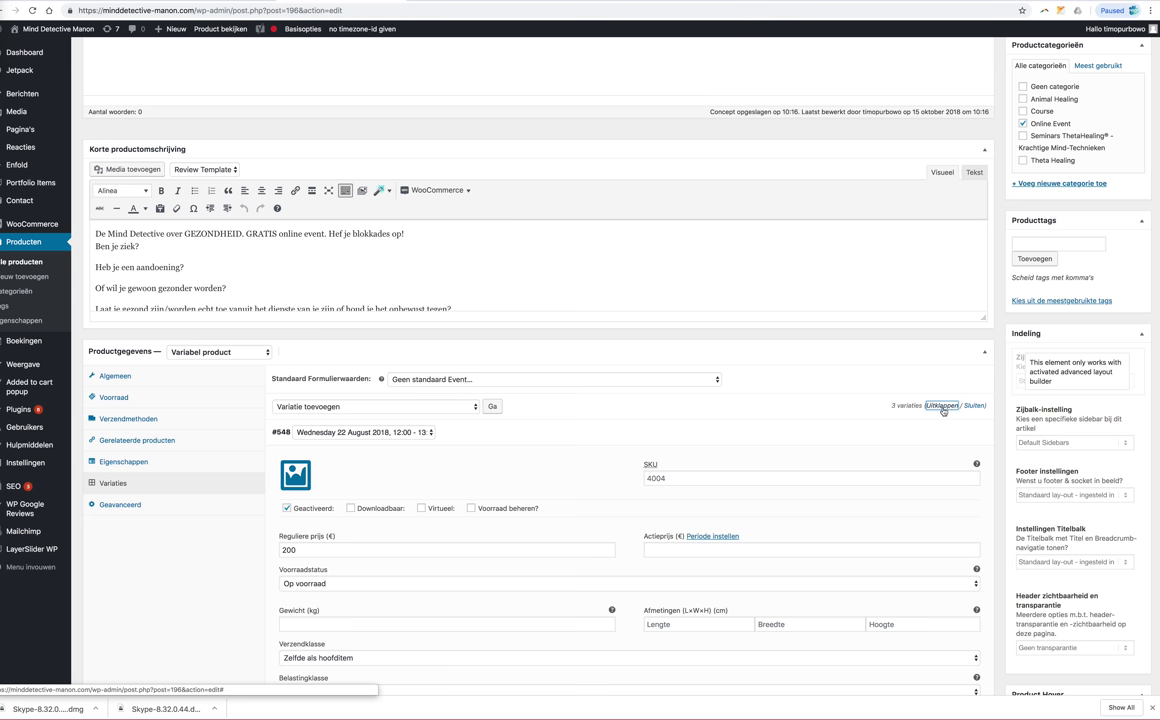
{"action": "scroll", "coordinate": [937, 419], "scroll_direction": "down", "scroll_amount": 5}
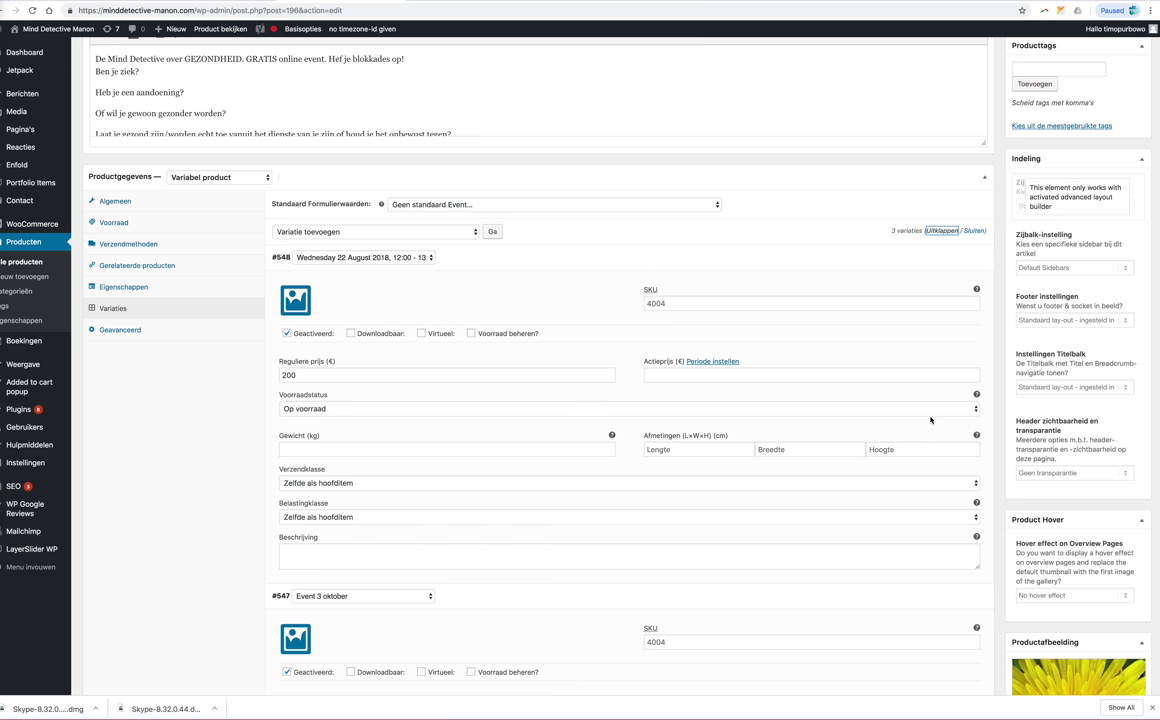
{"action": "scroll", "coordinate": [923, 414], "scroll_direction": "down", "scroll_amount": 7}
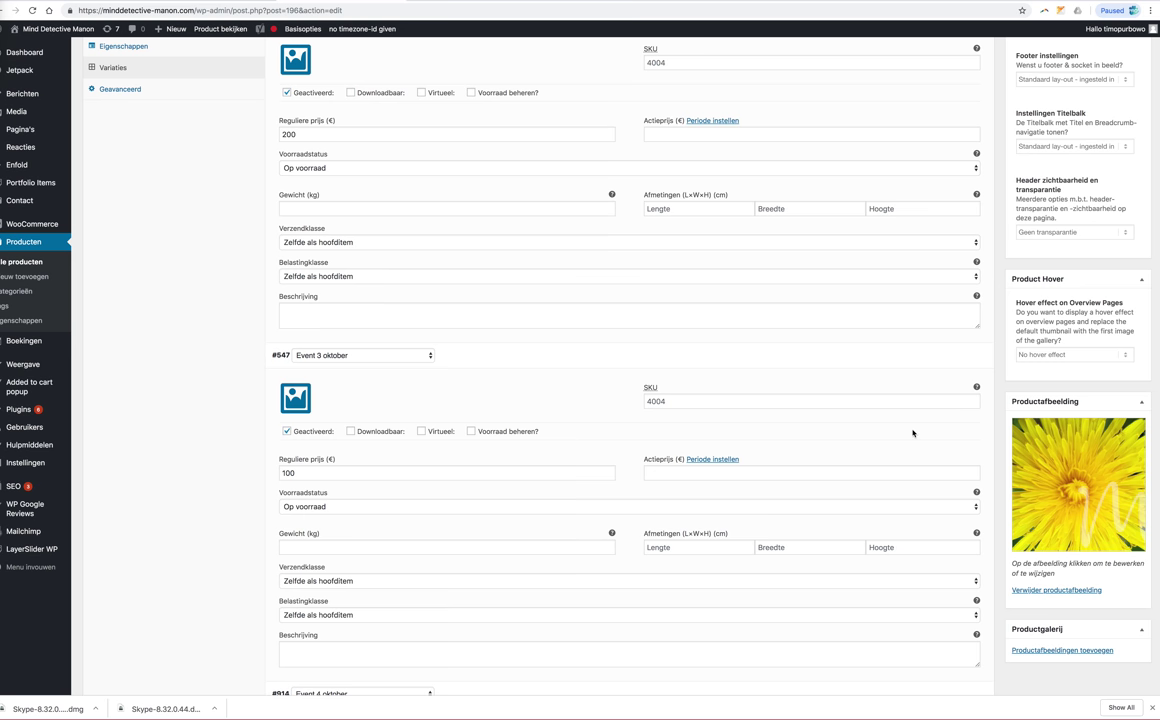
{"action": "scroll", "coordinate": [658, 420], "scroll_direction": "up", "scroll_amount": 2}
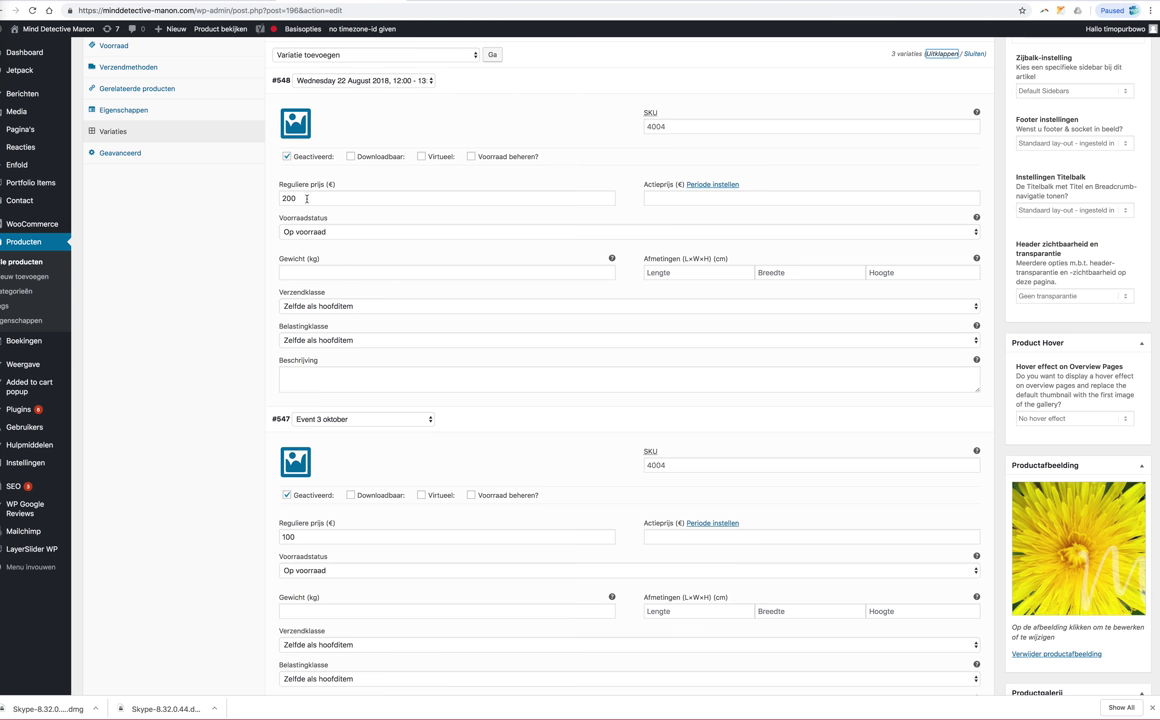
{"action": "scroll", "coordinate": [290, 198], "scroll_direction": "up", "scroll_amount": 1}
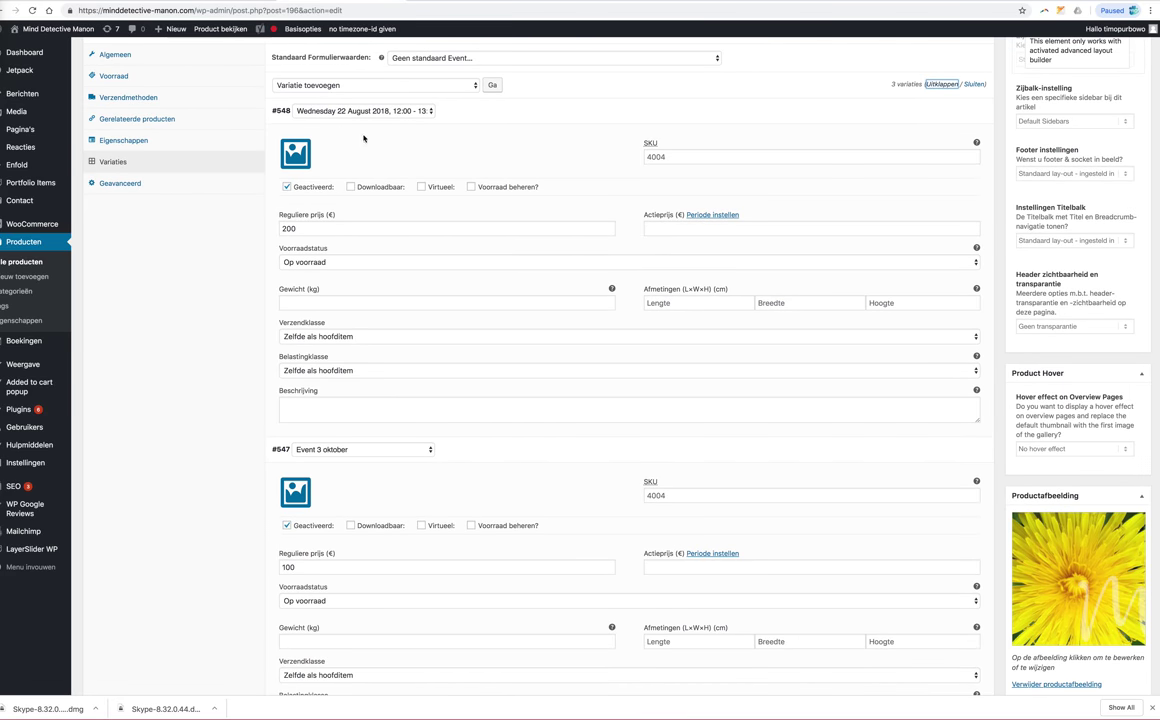
{"action": "scroll", "coordinate": [459, 394], "scroll_direction": "down", "scroll_amount": 3}
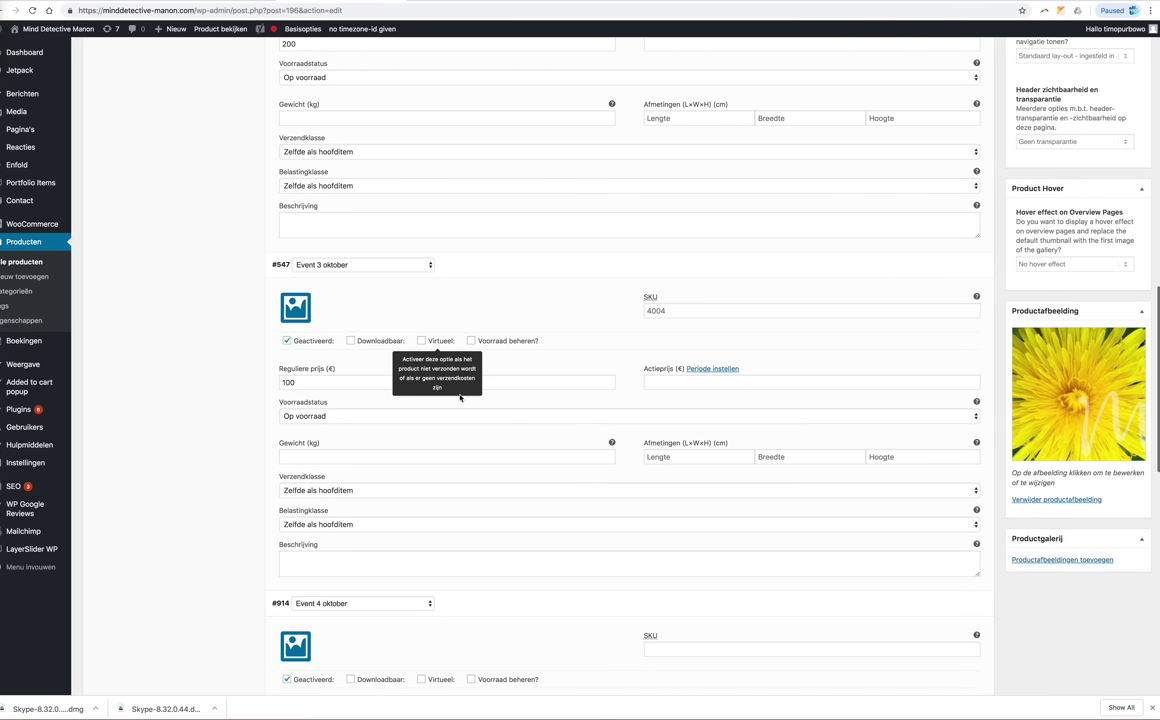
{"action": "scroll", "coordinate": [460, 398], "scroll_direction": "down", "scroll_amount": 5}
{"action": "scroll", "coordinate": [503, 514], "scroll_direction": "down", "scroll_amount": 1}
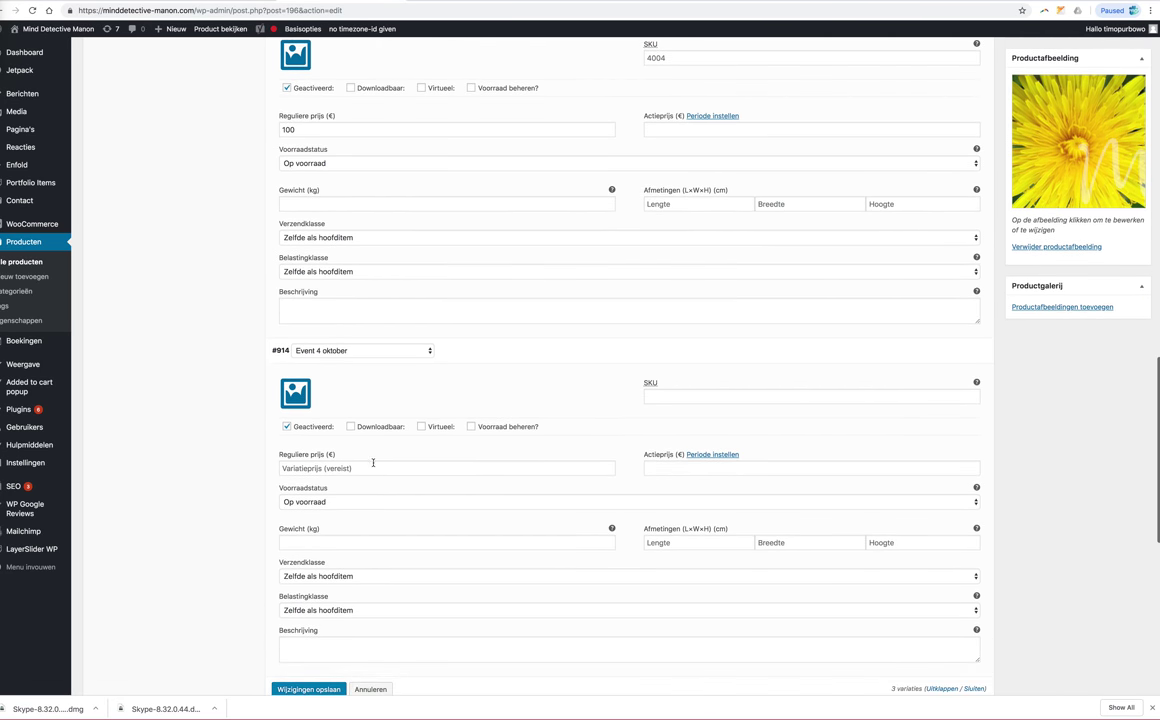
{"action": "left_click", "coordinate": [377, 468]}
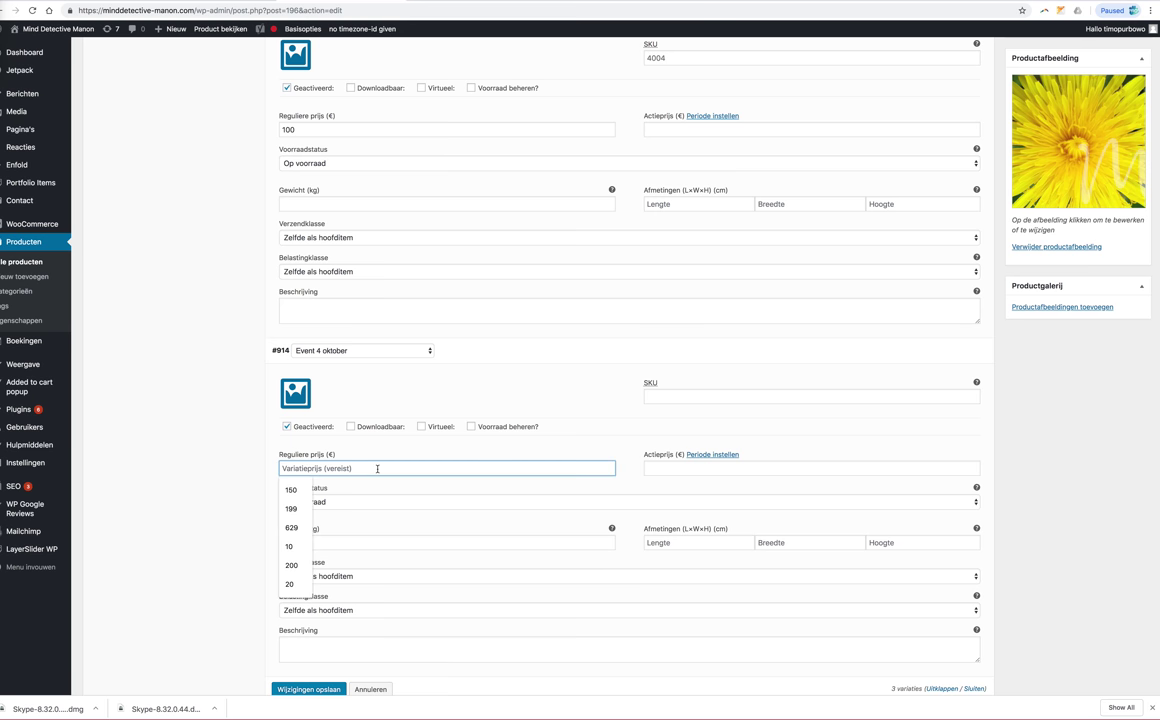
{"action": "type", "text": "300"}
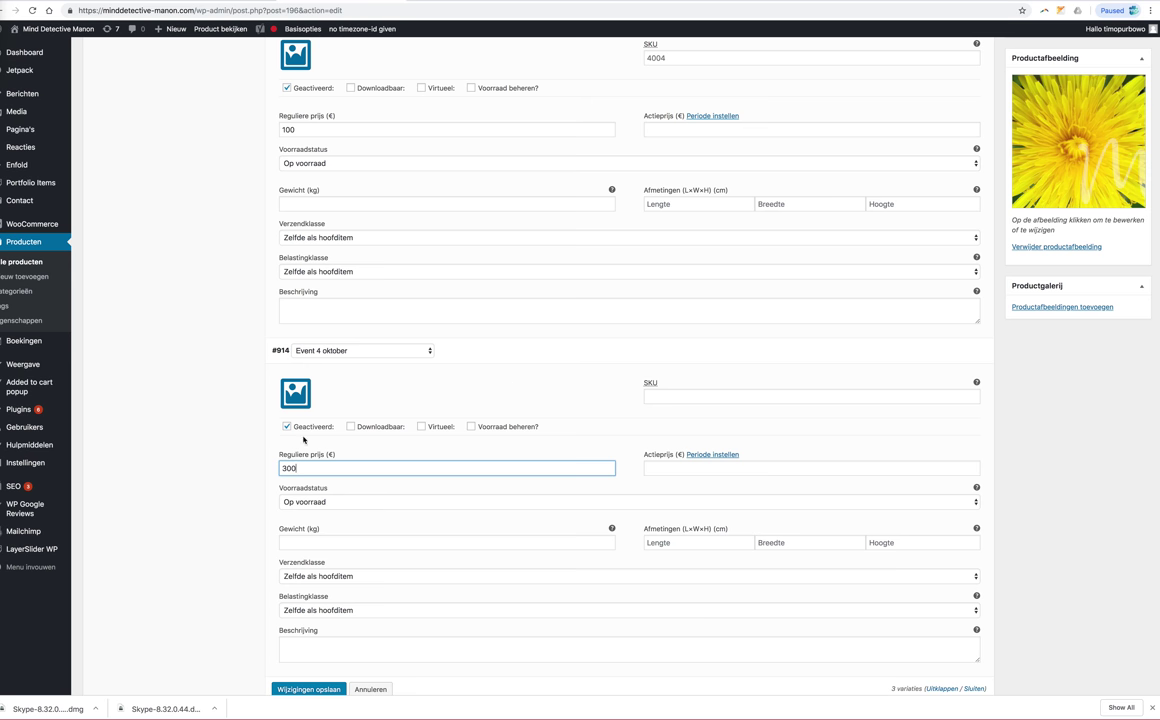
{"action": "left_click", "coordinate": [220, 445]}
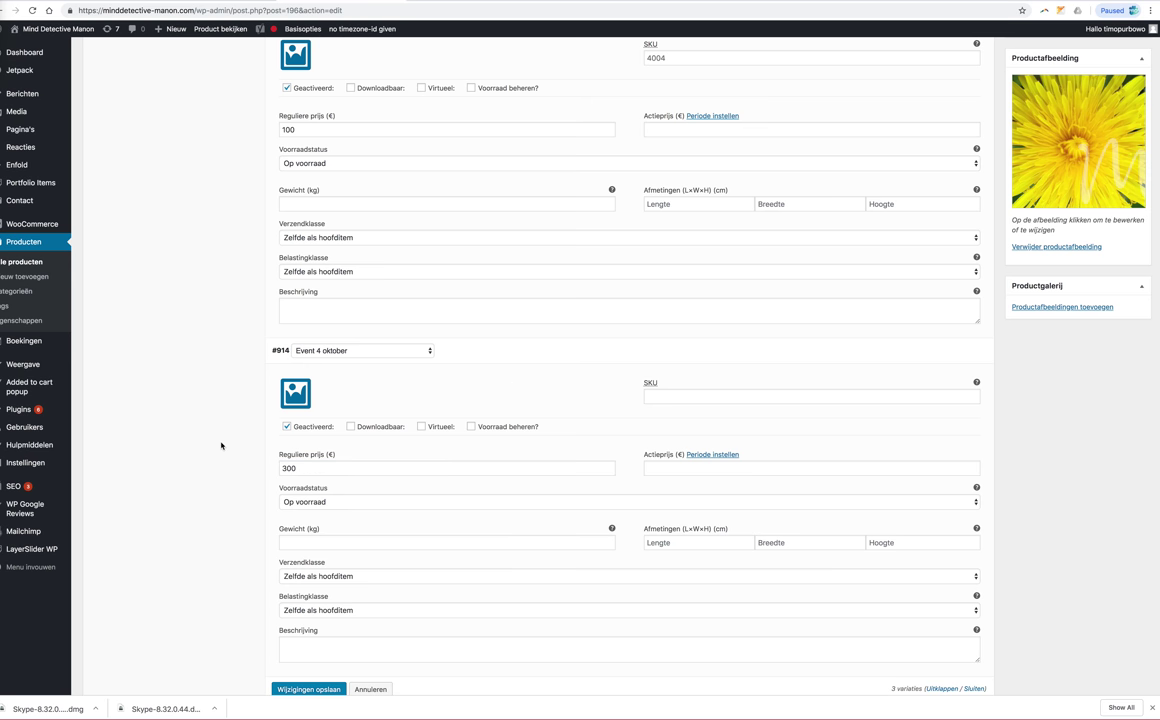
{"action": "left_click", "coordinate": [329, 689]}
Update the product to publish the new variation on the site.
{"action": "scroll", "coordinate": [466, 642], "scroll_direction": "down", "scroll_amount": 10}
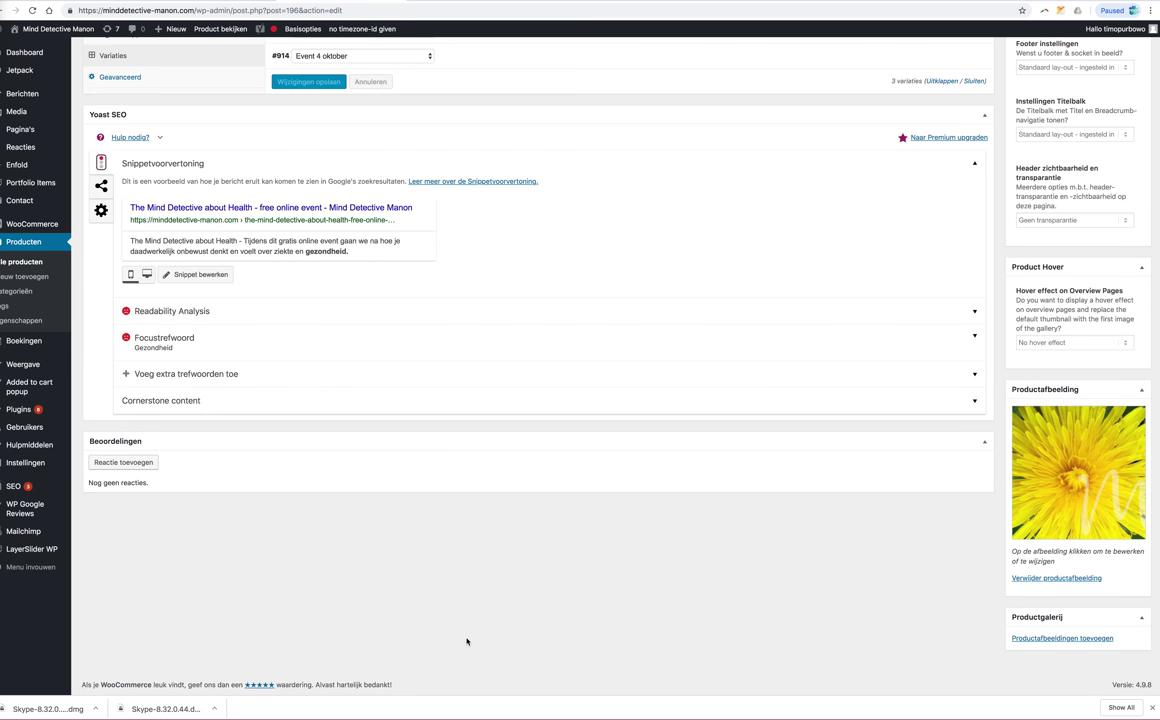
{"action": "scroll", "coordinate": [549, 549], "scroll_direction": "up", "scroll_amount": 4}
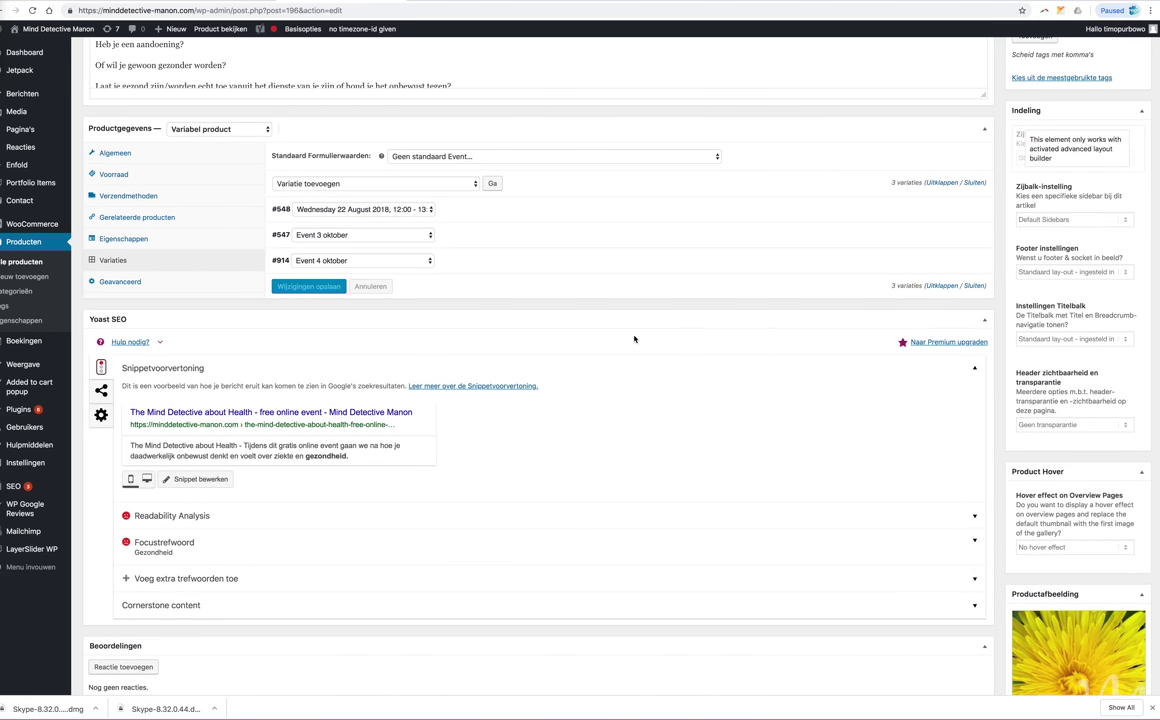
{"action": "scroll", "coordinate": [1051, 360], "scroll_direction": "up", "scroll_amount": 8}
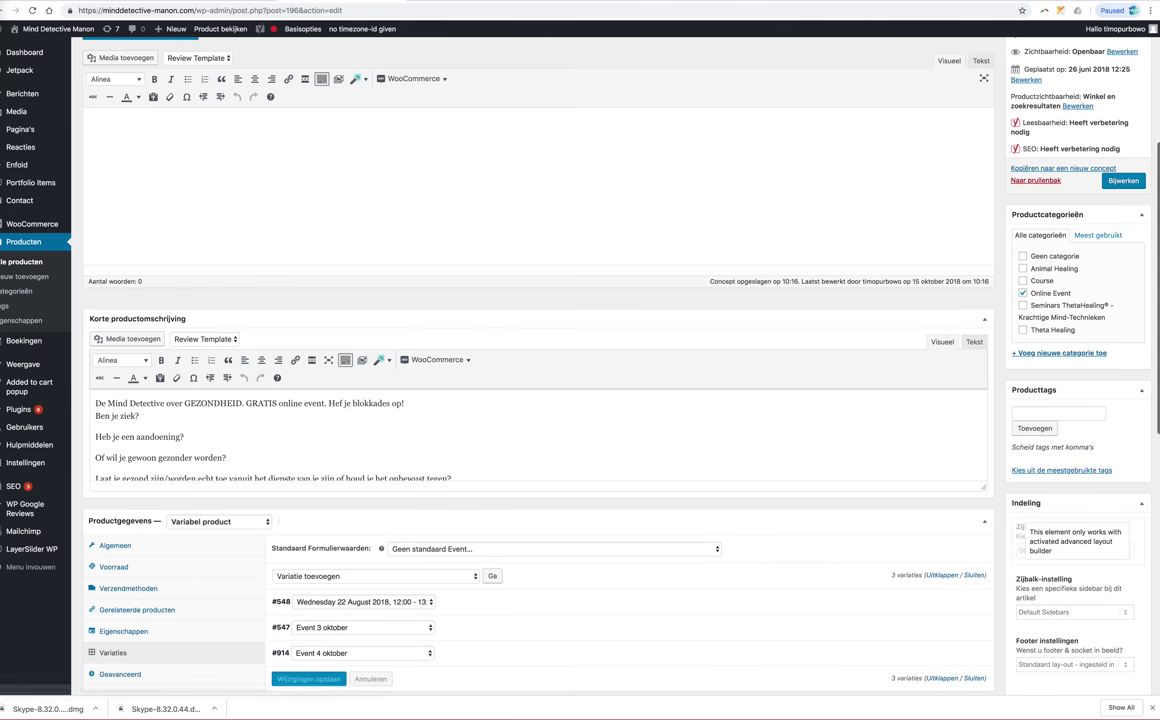
{"action": "left_click", "coordinate": [1122, 180]}
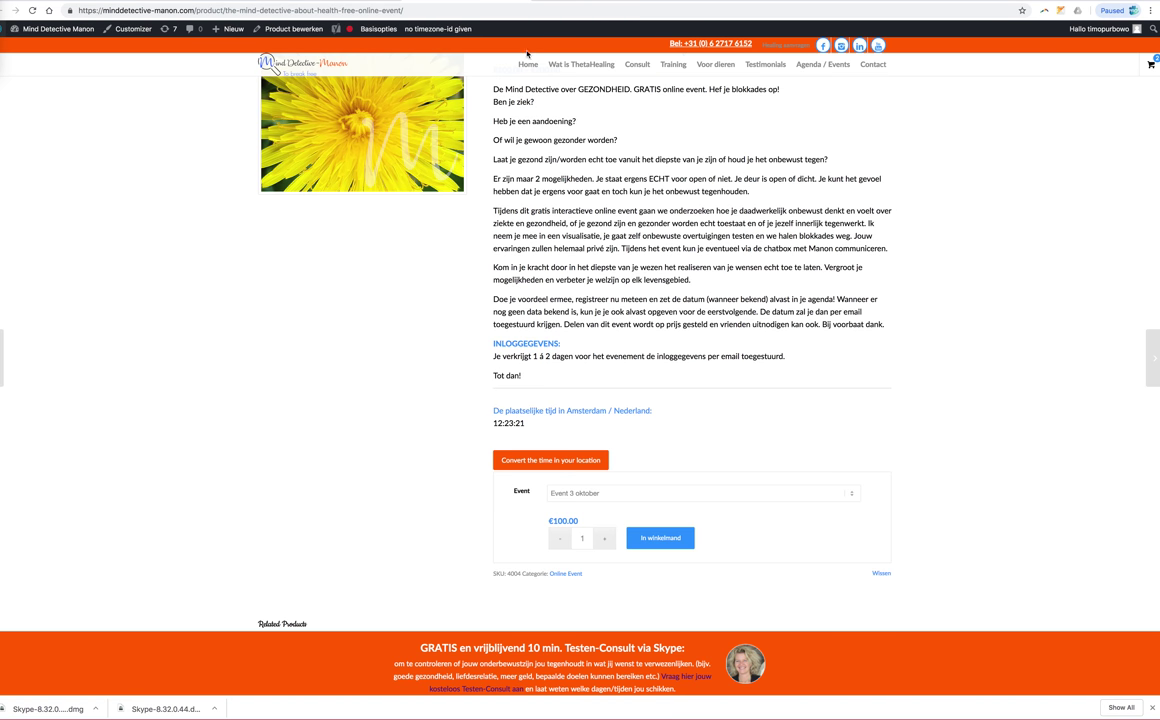
Reload the live product page, review its price range and choose Event 4 oktober to check that date's price.
{"action": "scroll", "coordinate": [574, 157], "scroll_direction": "up", "scroll_amount": 2}
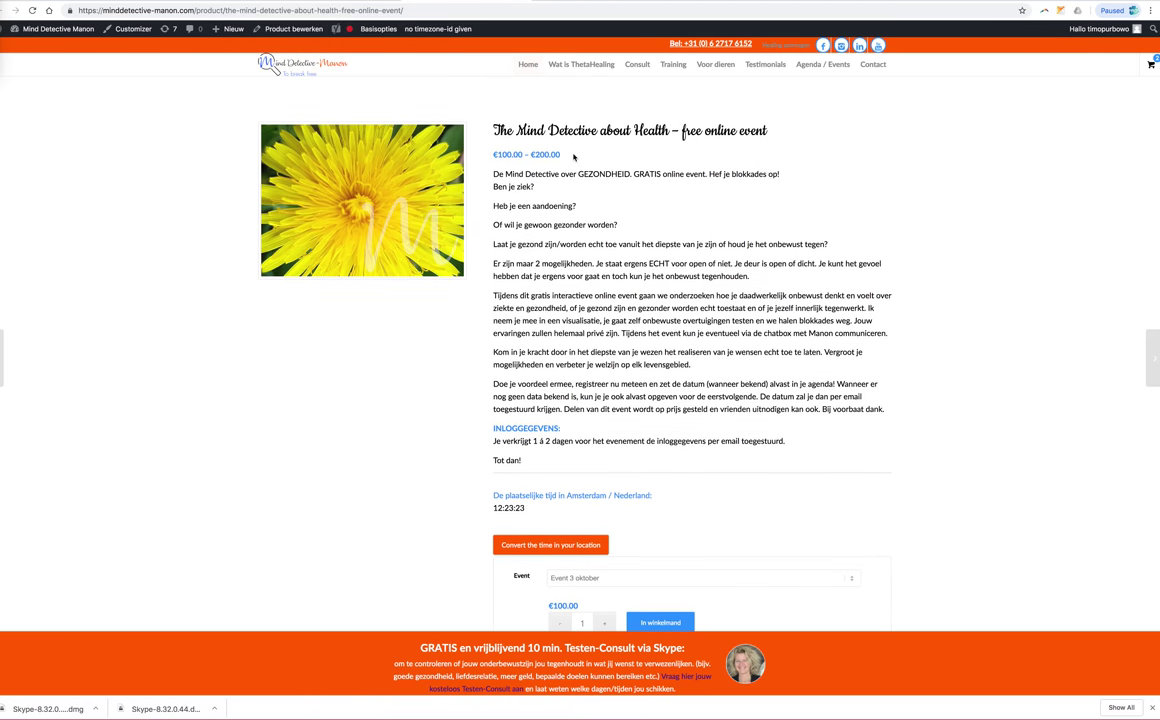
{"action": "scroll", "coordinate": [574, 157], "scroll_direction": "up", "scroll_amount": 1}
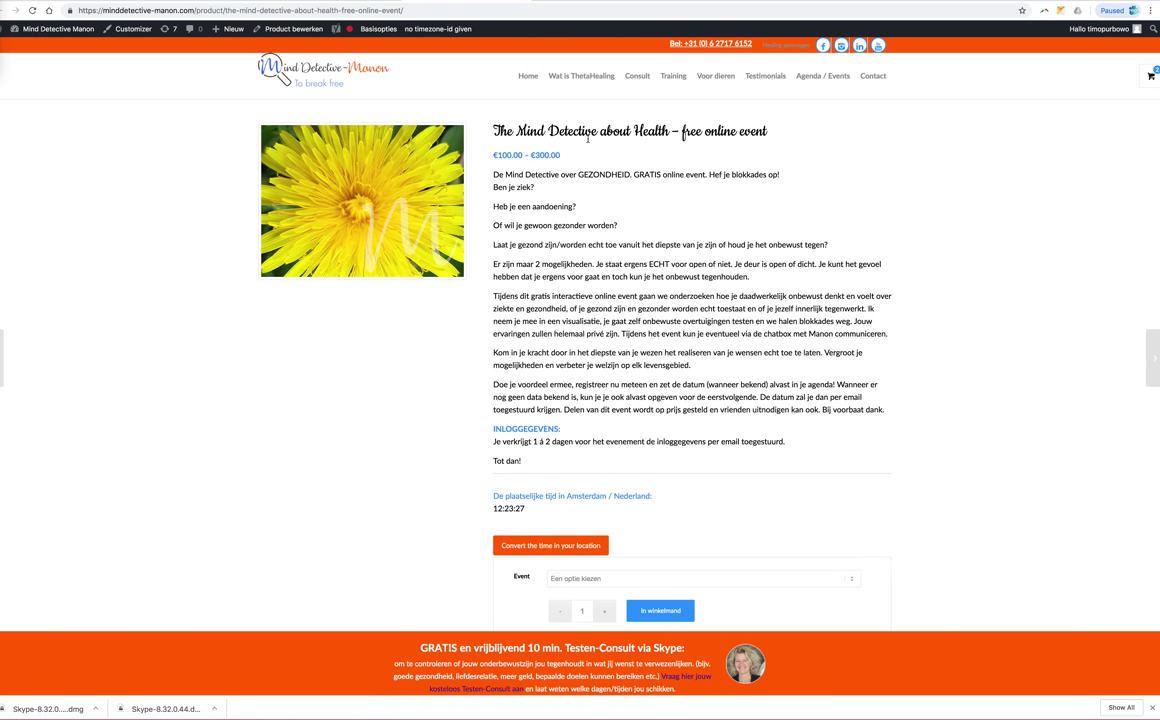
{"action": "scroll", "coordinate": [611, 259], "scroll_direction": "down", "scroll_amount": 3}
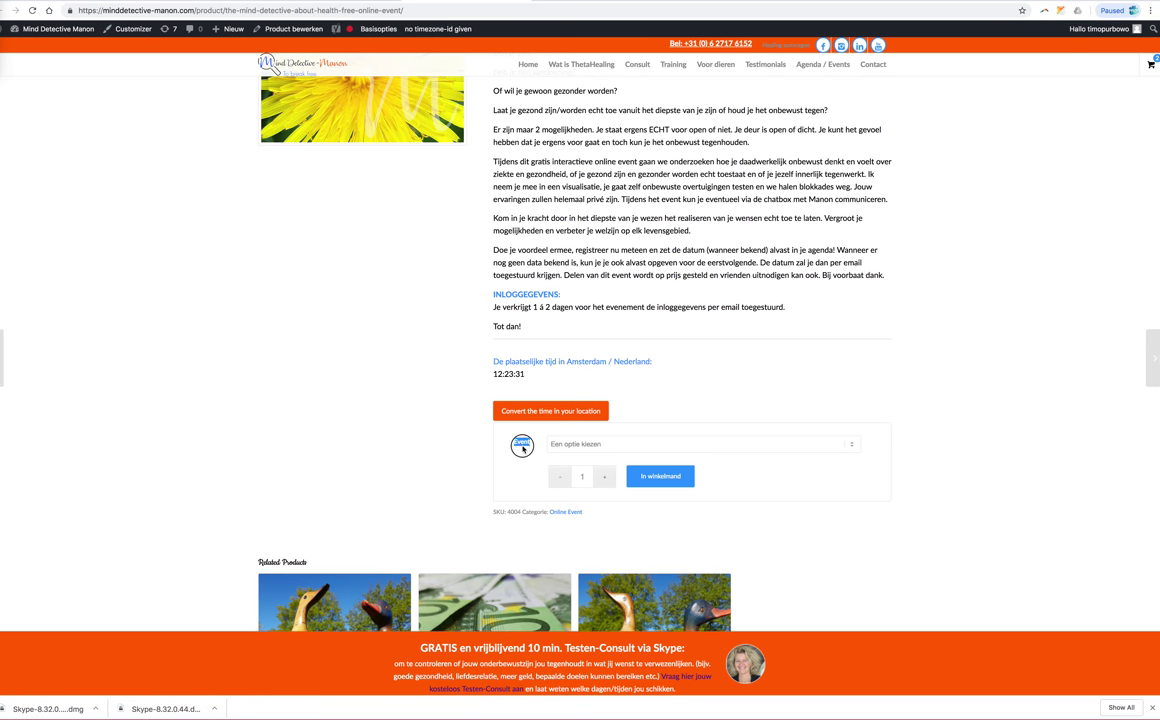
{"action": "left_click", "coordinate": [665, 444]}
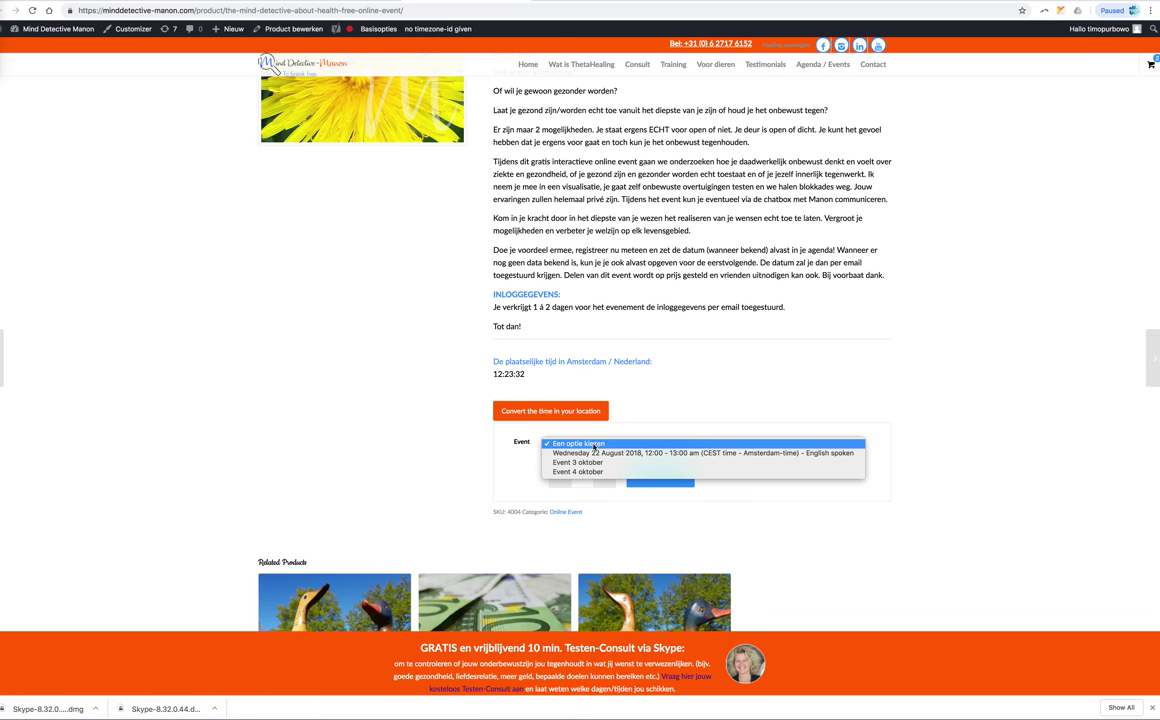
{"action": "left_click", "coordinate": [661, 471]}
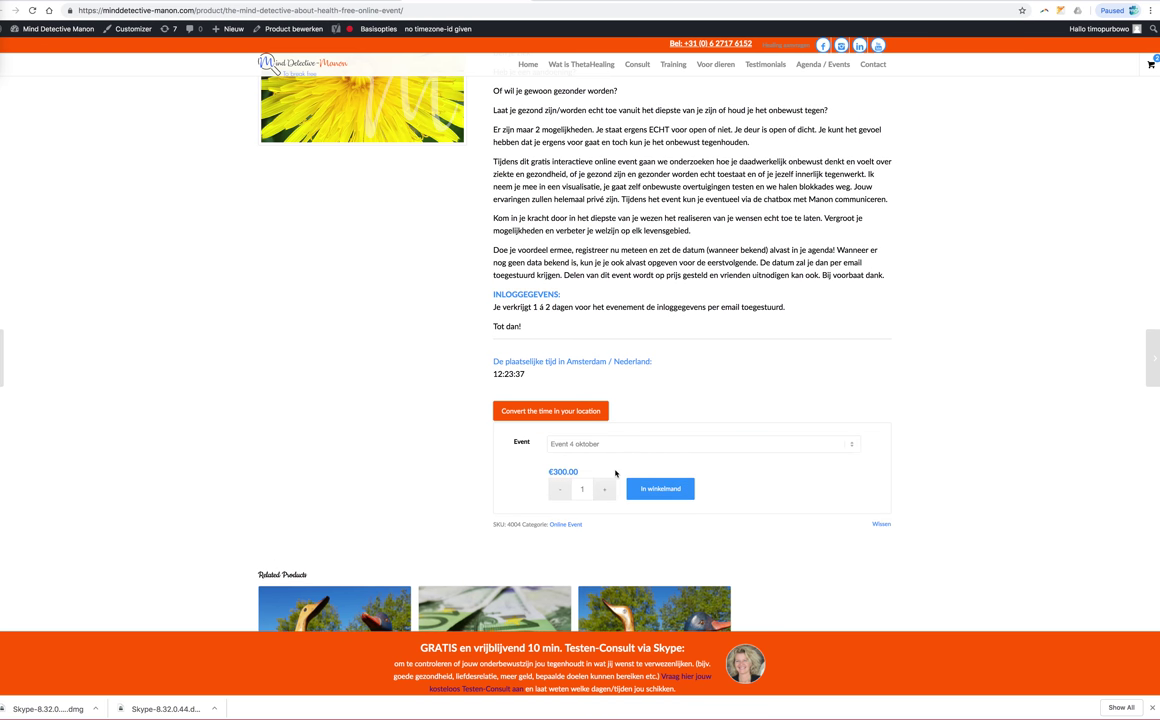
Choose Event 3 oktober and the Wednesday 22 August 2018 event in turn to check the price of each date.
{"action": "left_click", "coordinate": [606, 443]}
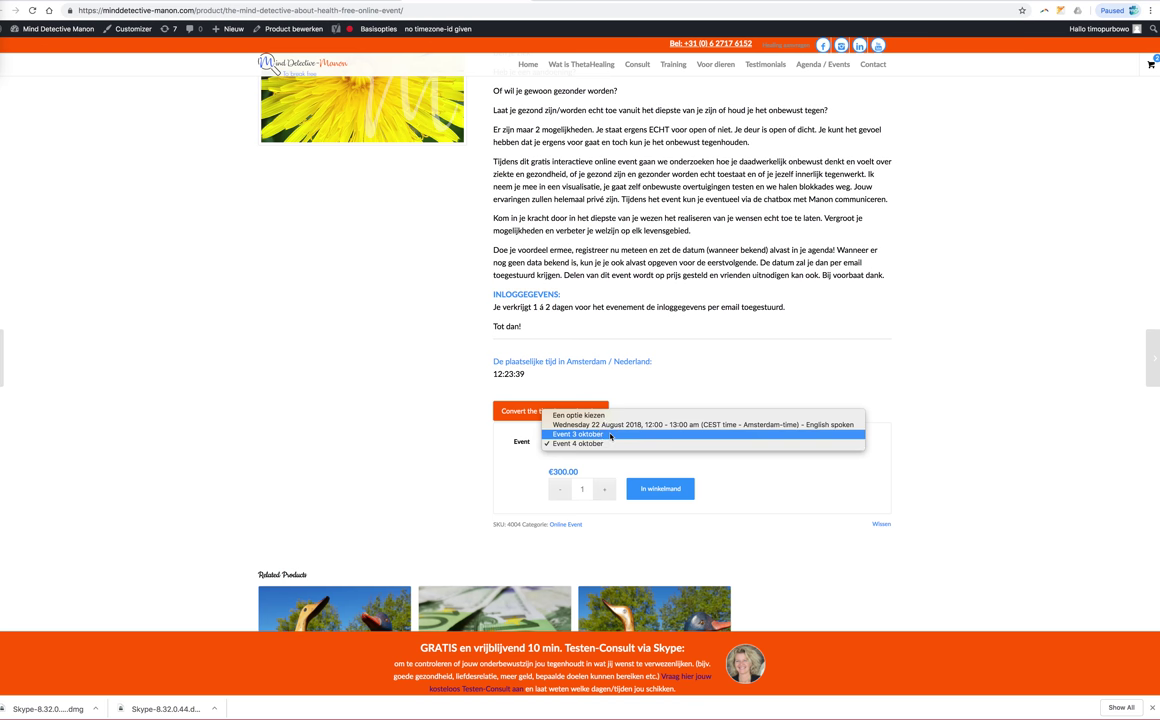
{"action": "left_click", "coordinate": [608, 448]}
{"action": "left_click", "coordinate": [606, 444]}
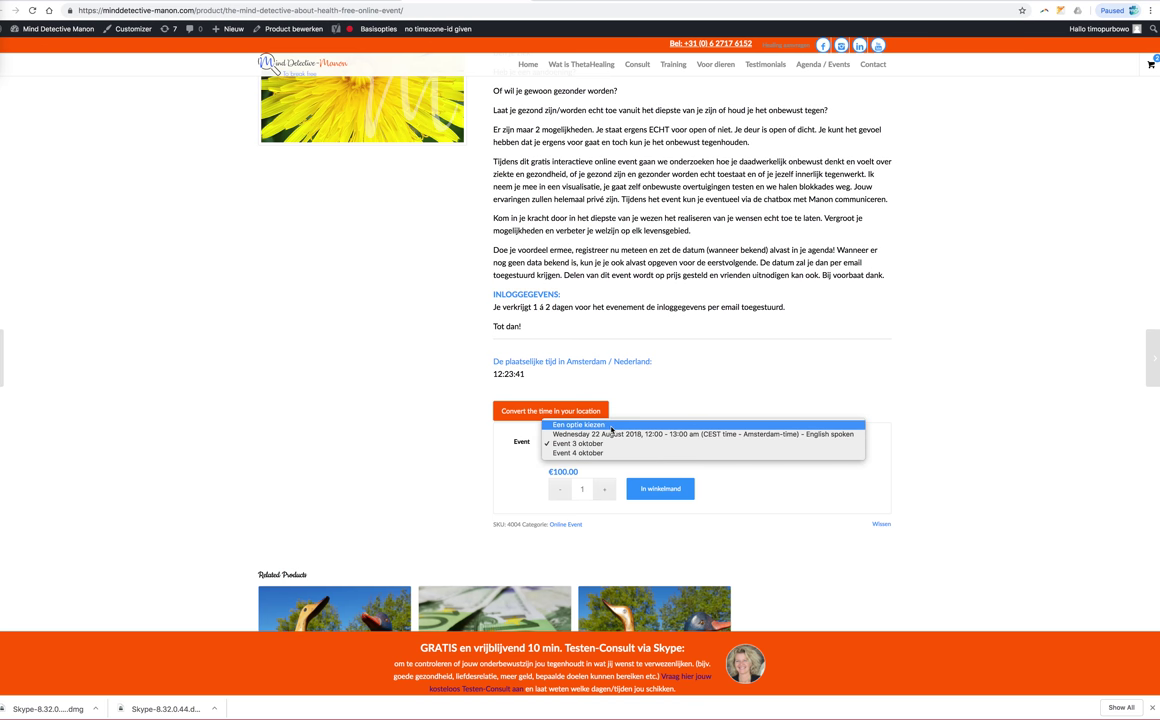
{"action": "left_click", "coordinate": [611, 435]}
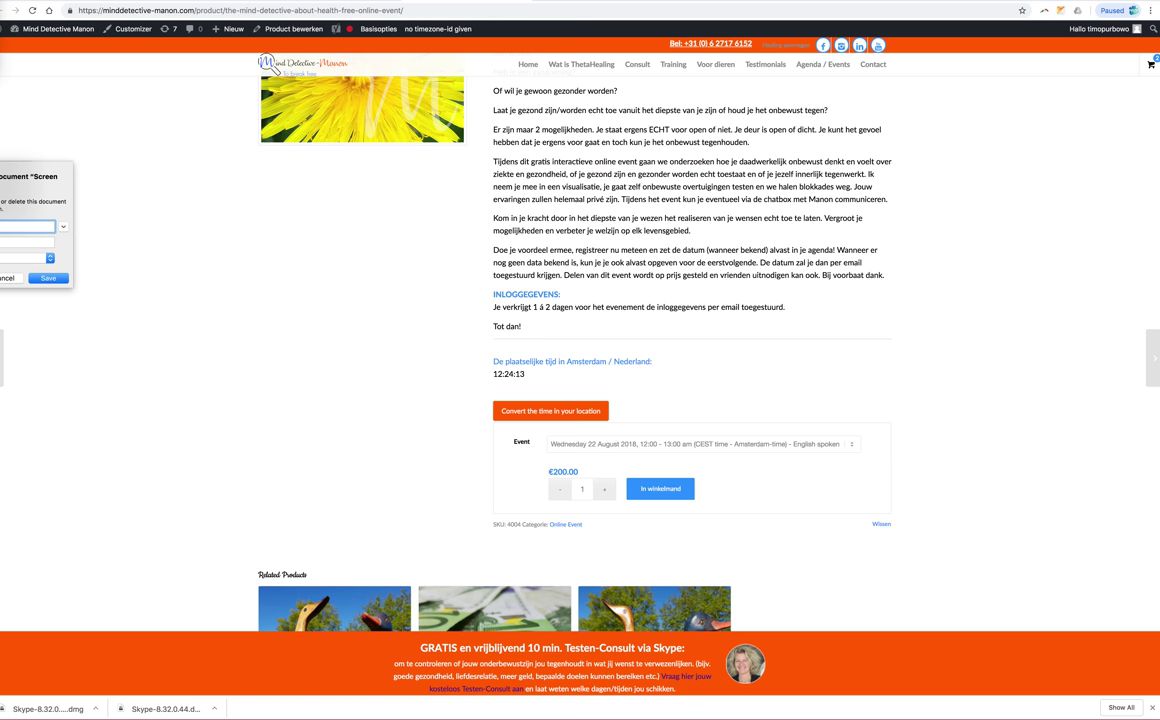
{"action": "type", "text": "n.mov"}
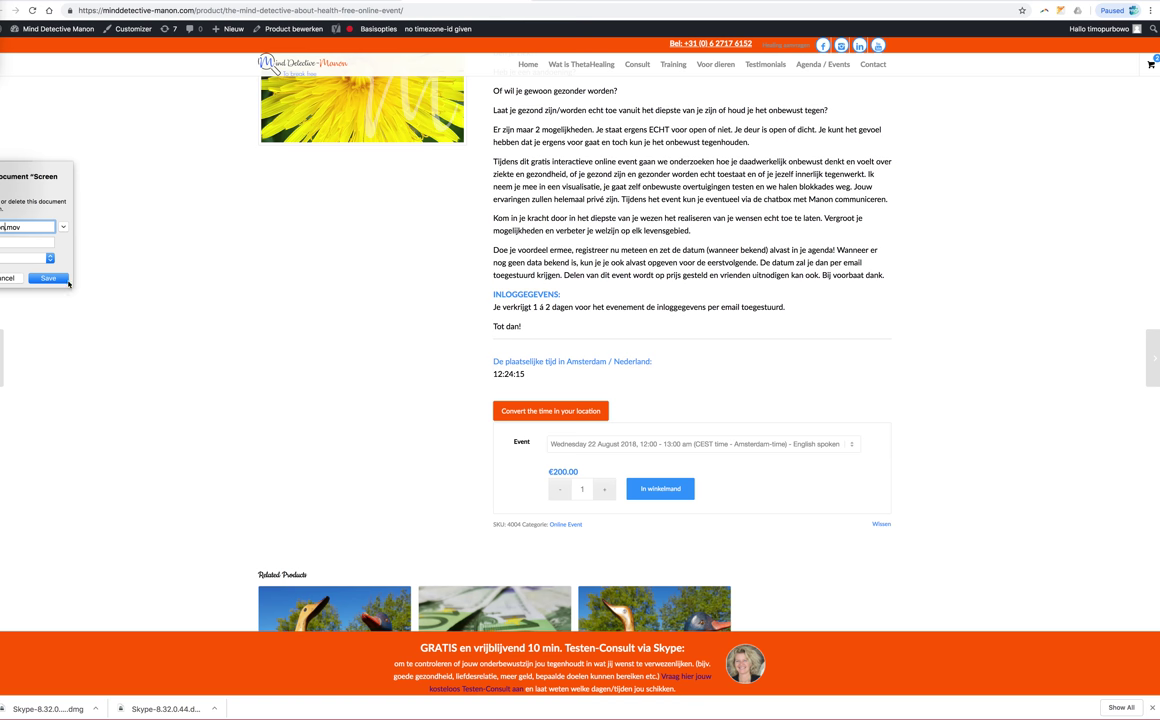